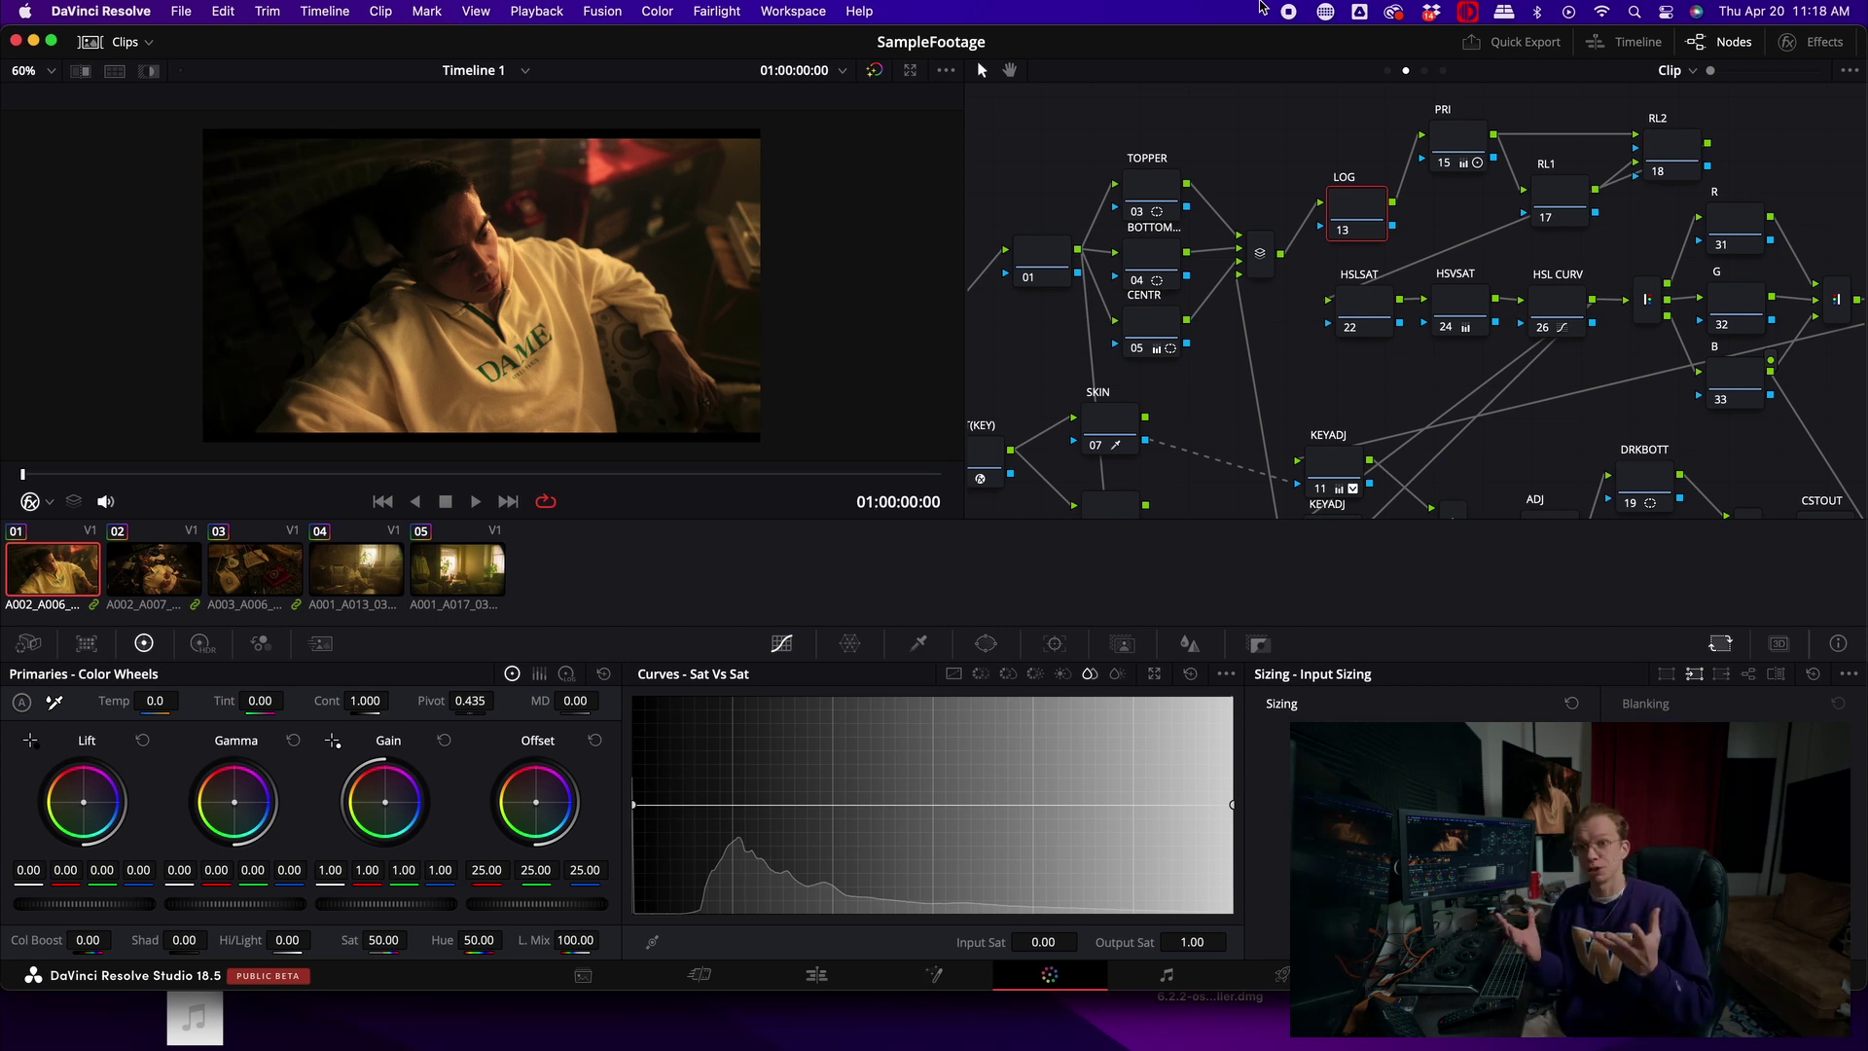
Step: Inspect the PRI and CSTOUT nodes, briefly showing then hiding CSTOUT's effect settings
left_click(1473, 140)
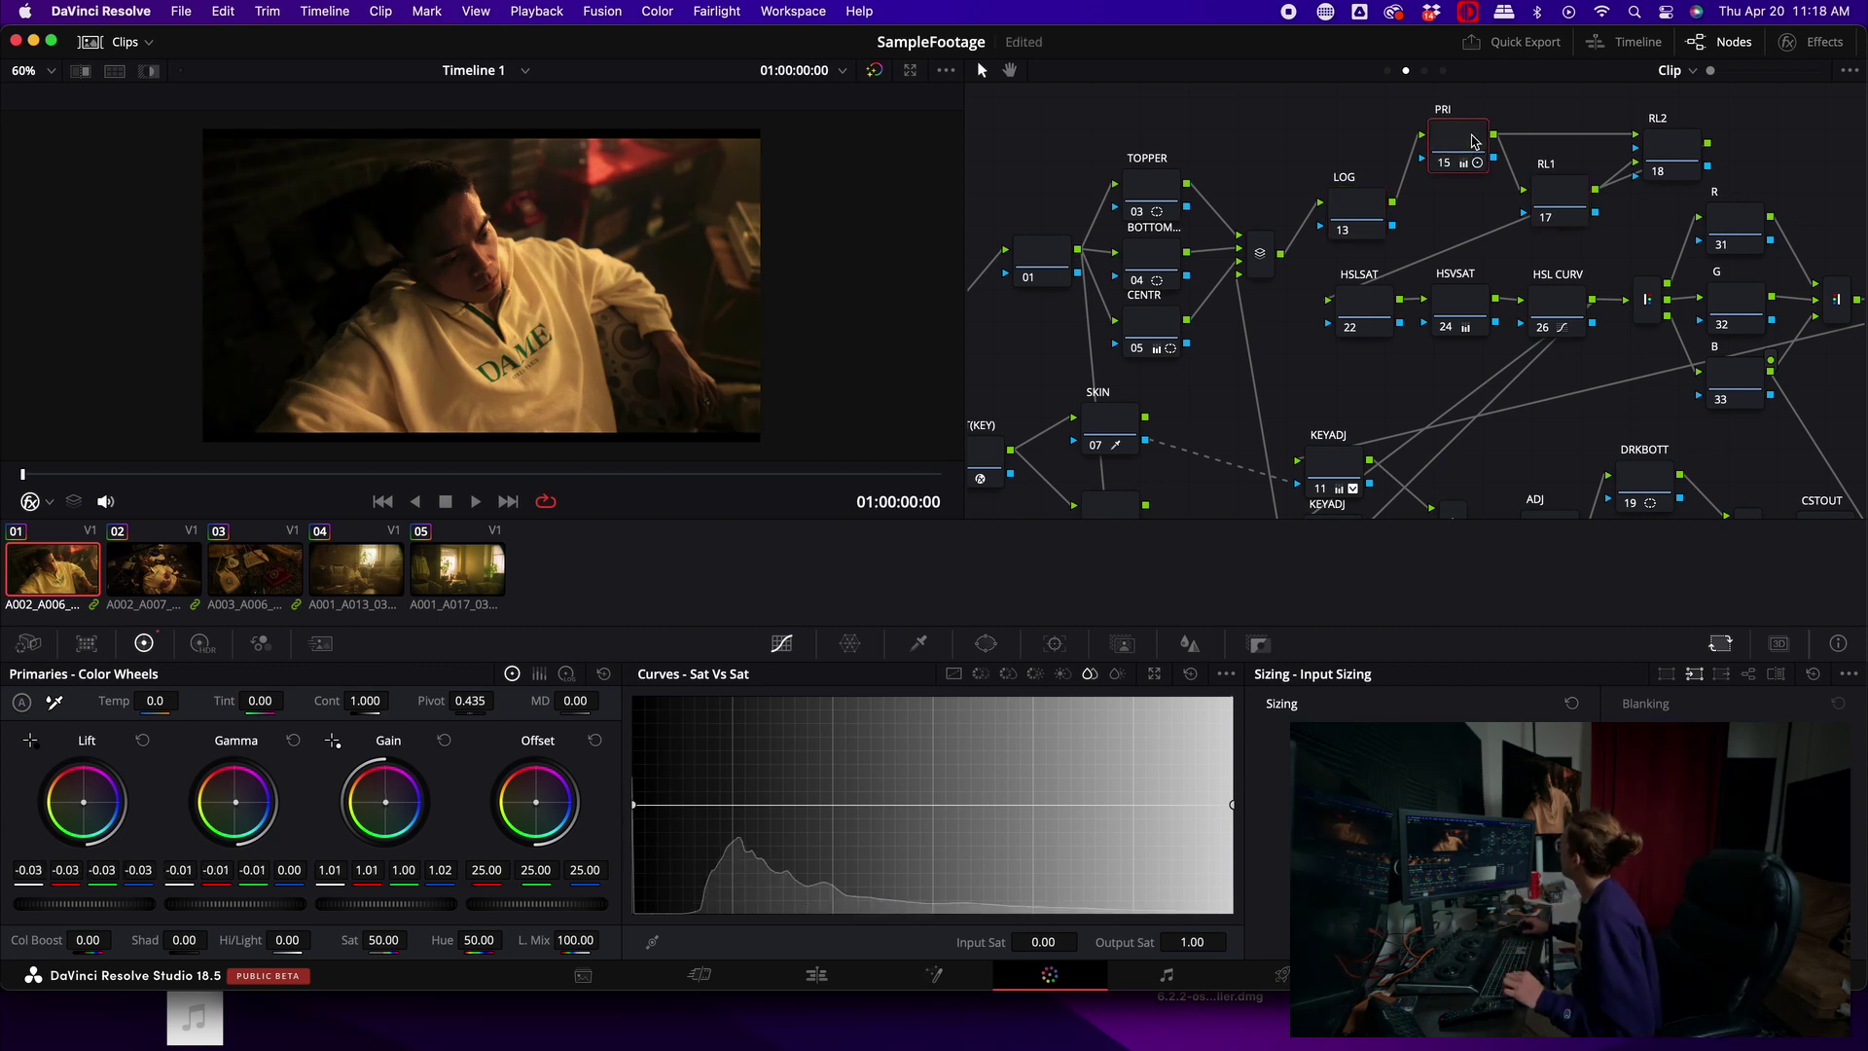
scroll(1560, 300, "down", 3)
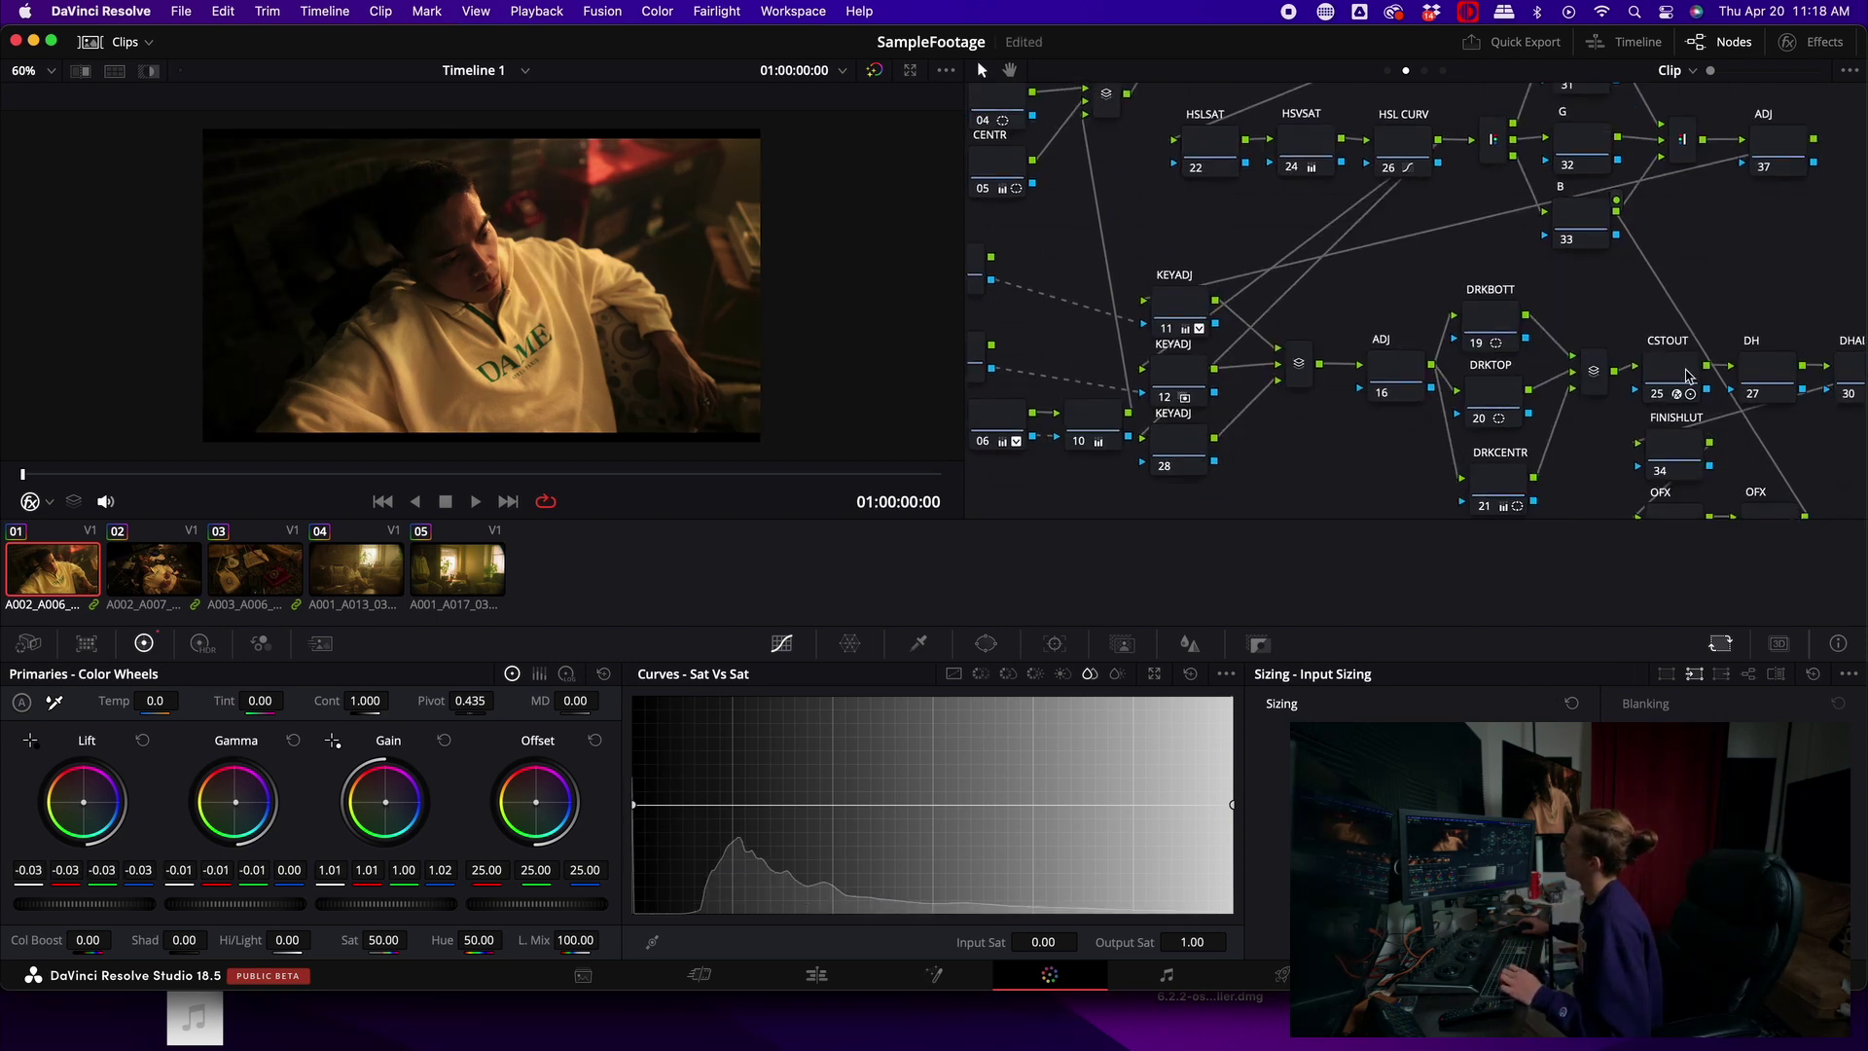
left_click(1674, 377)
left_click(1824, 42)
left_click(1824, 42)
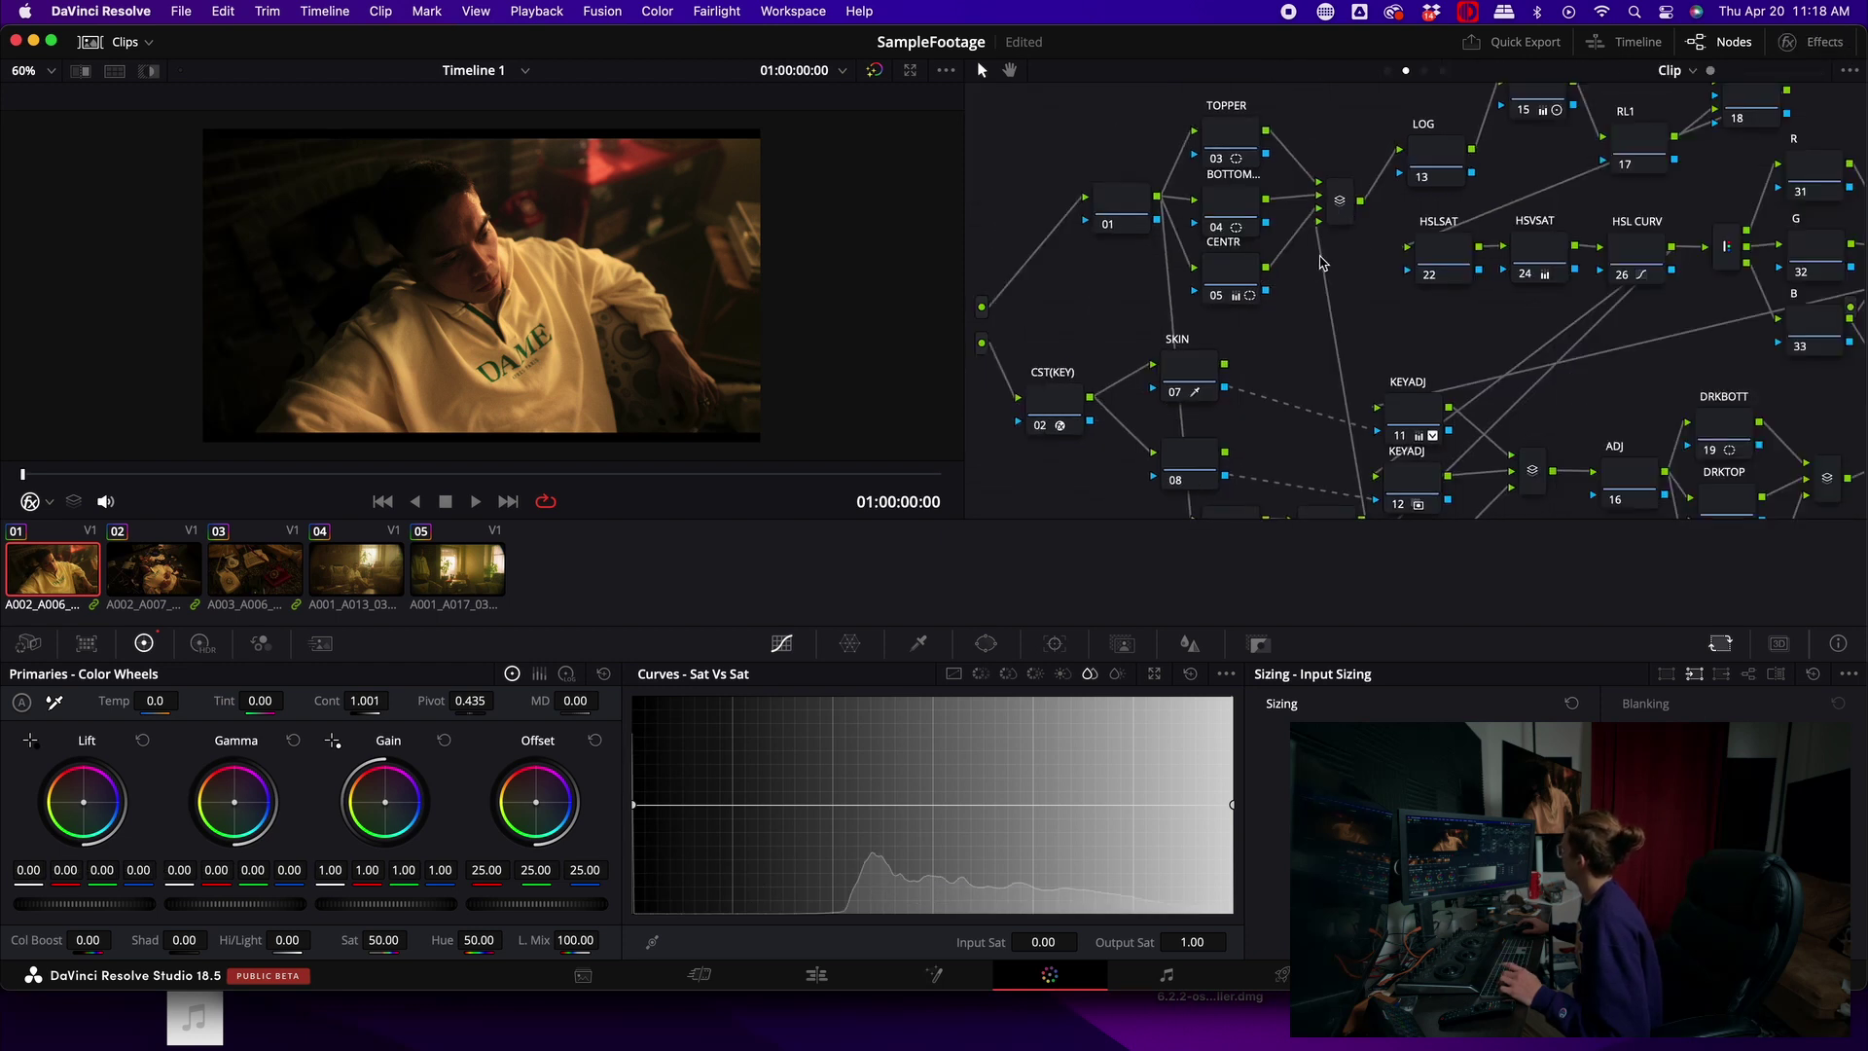
scroll(1515, 171, "up", 2)
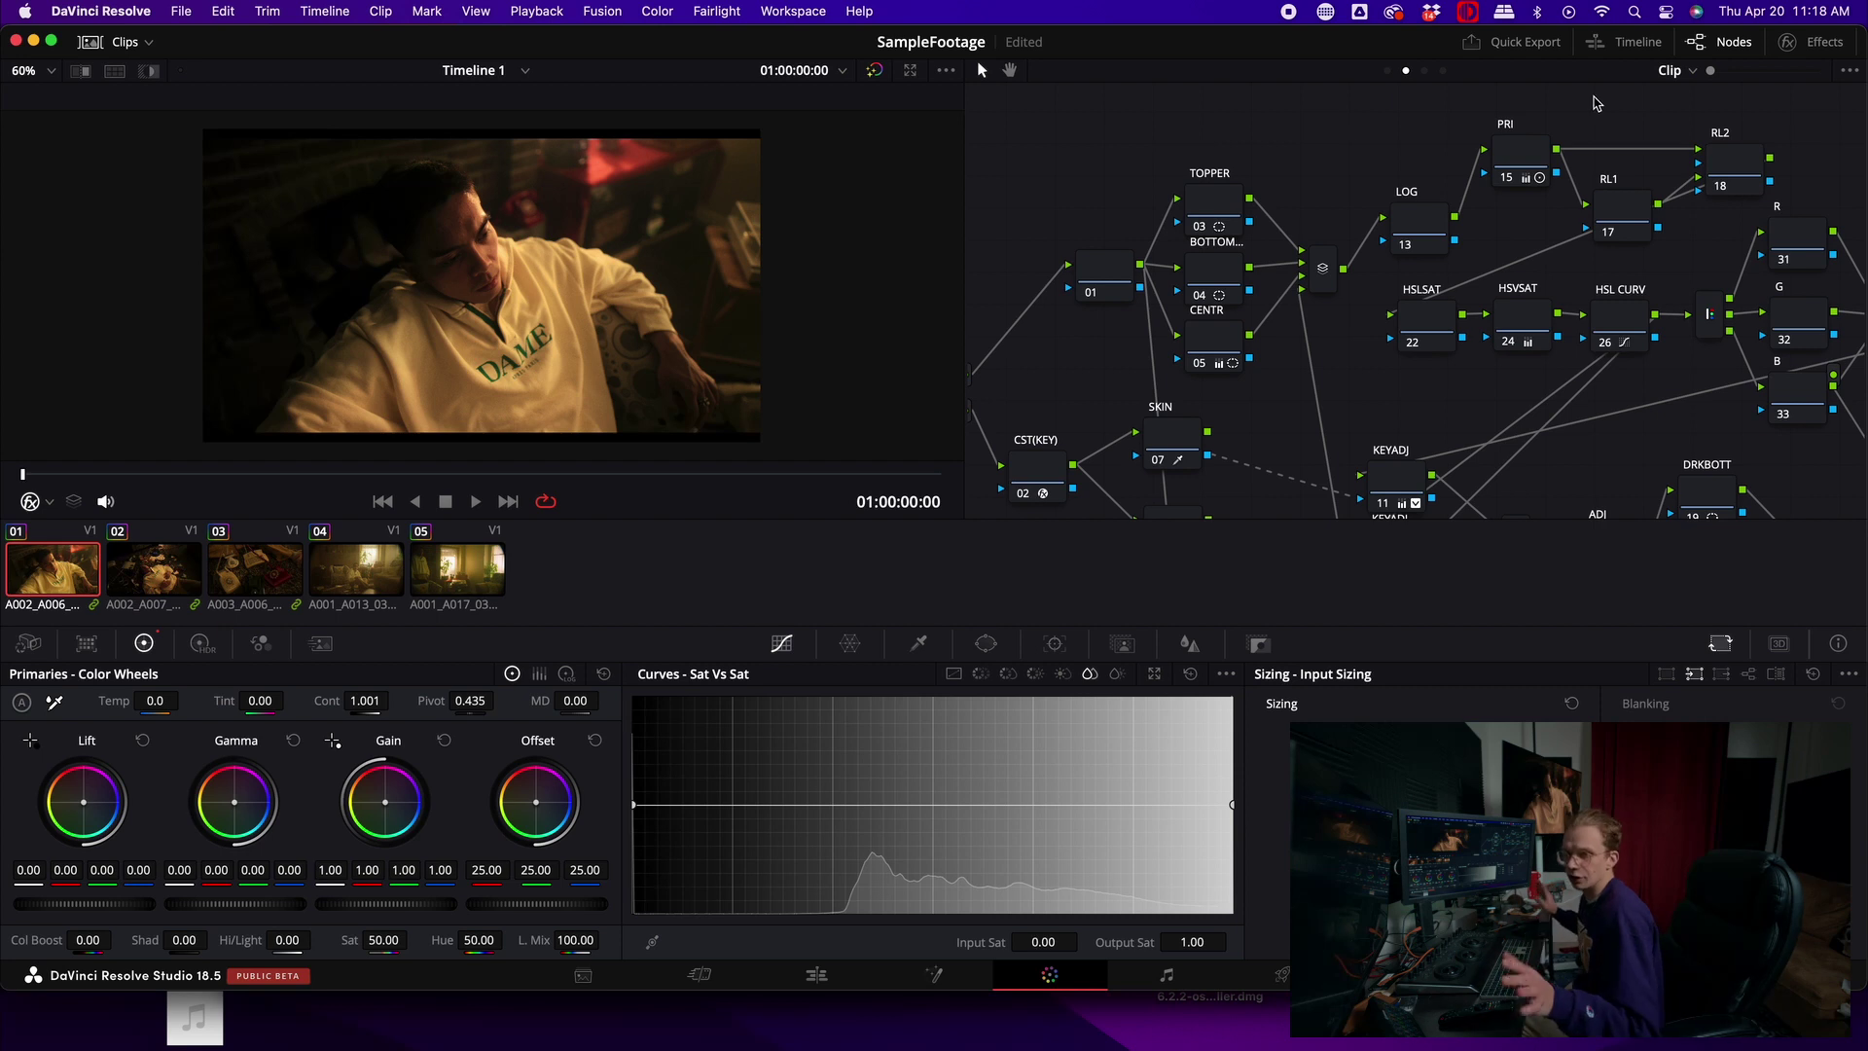
Step: Select the empty RL1 node and bring up the Effects library to find Relight
left_click(1613, 222)
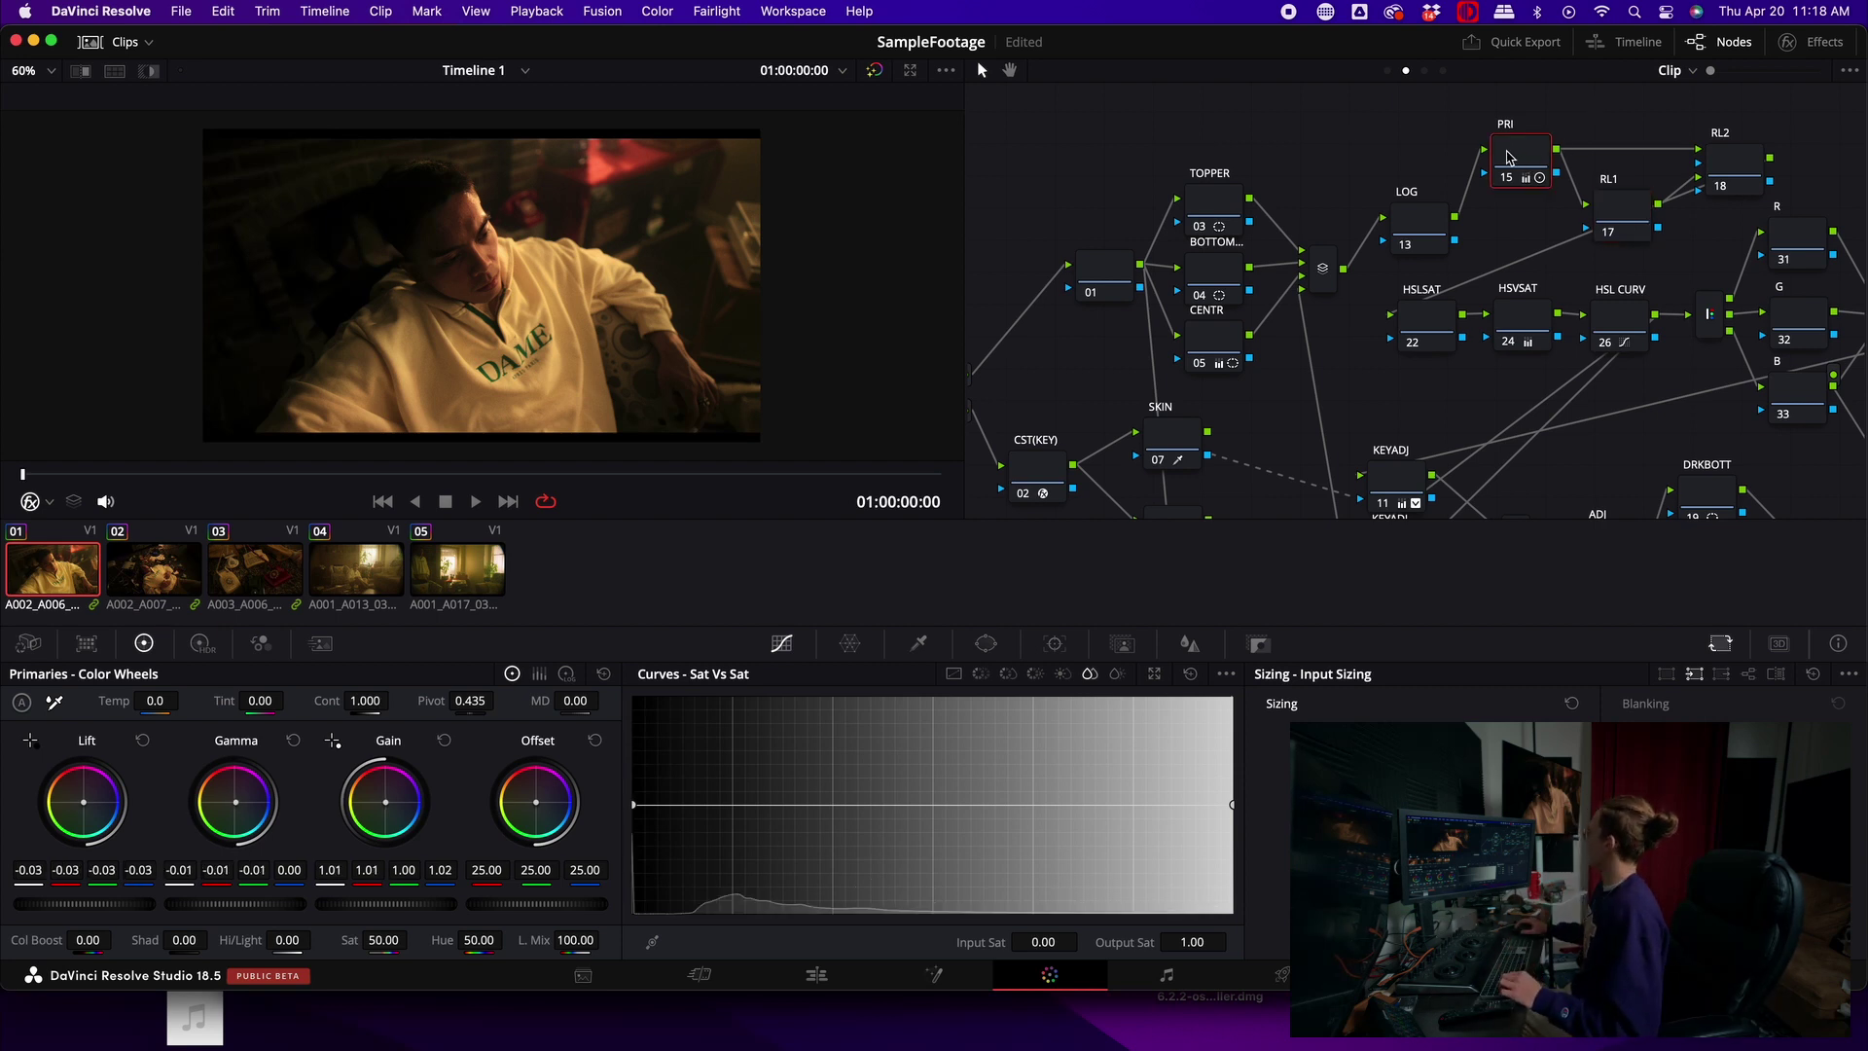
left_click(1518, 161)
left_click(1619, 204)
scroll(1490, 297, "down", 2)
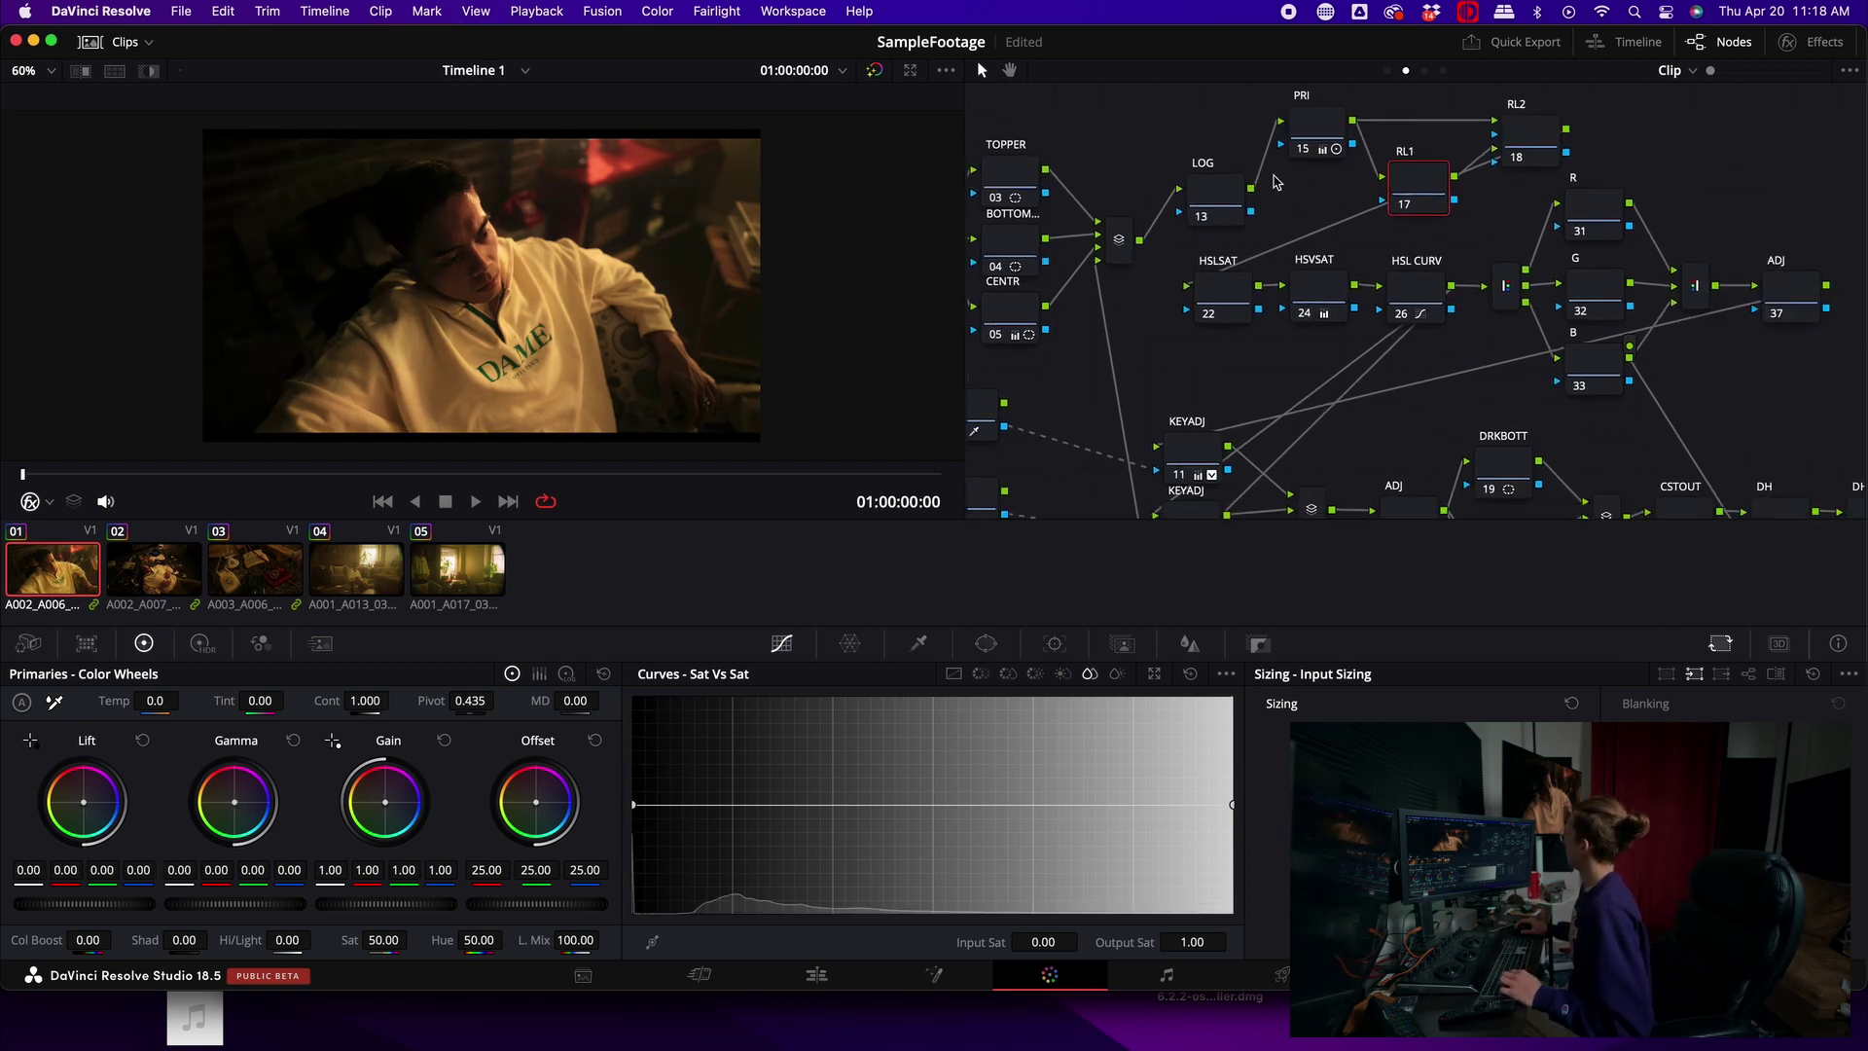
left_click(1809, 41)
scroll(985, 296, "right", 3)
scroll(935, 220, "up", 2)
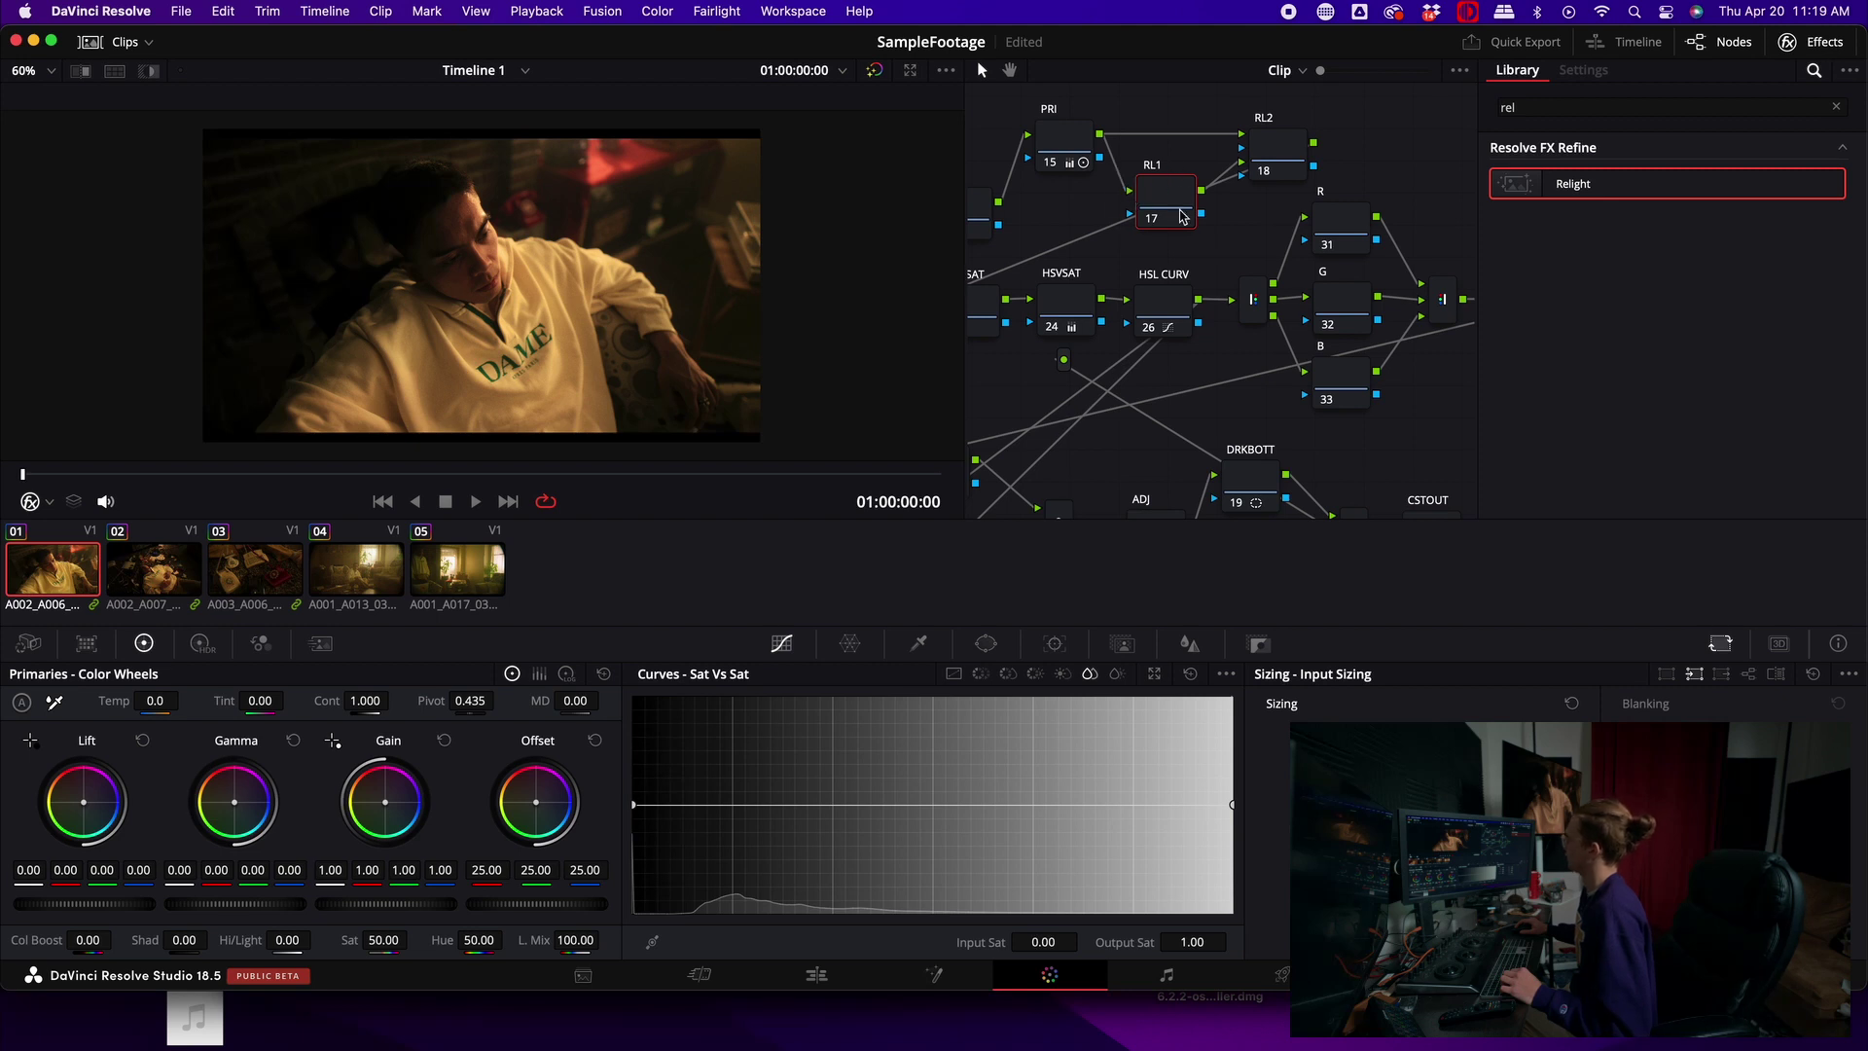
Step: Reposition the RL1 and RL2 nodes, then drop the Relight effect onto RL1
left_click_drag(1175, 207, 1176, 237)
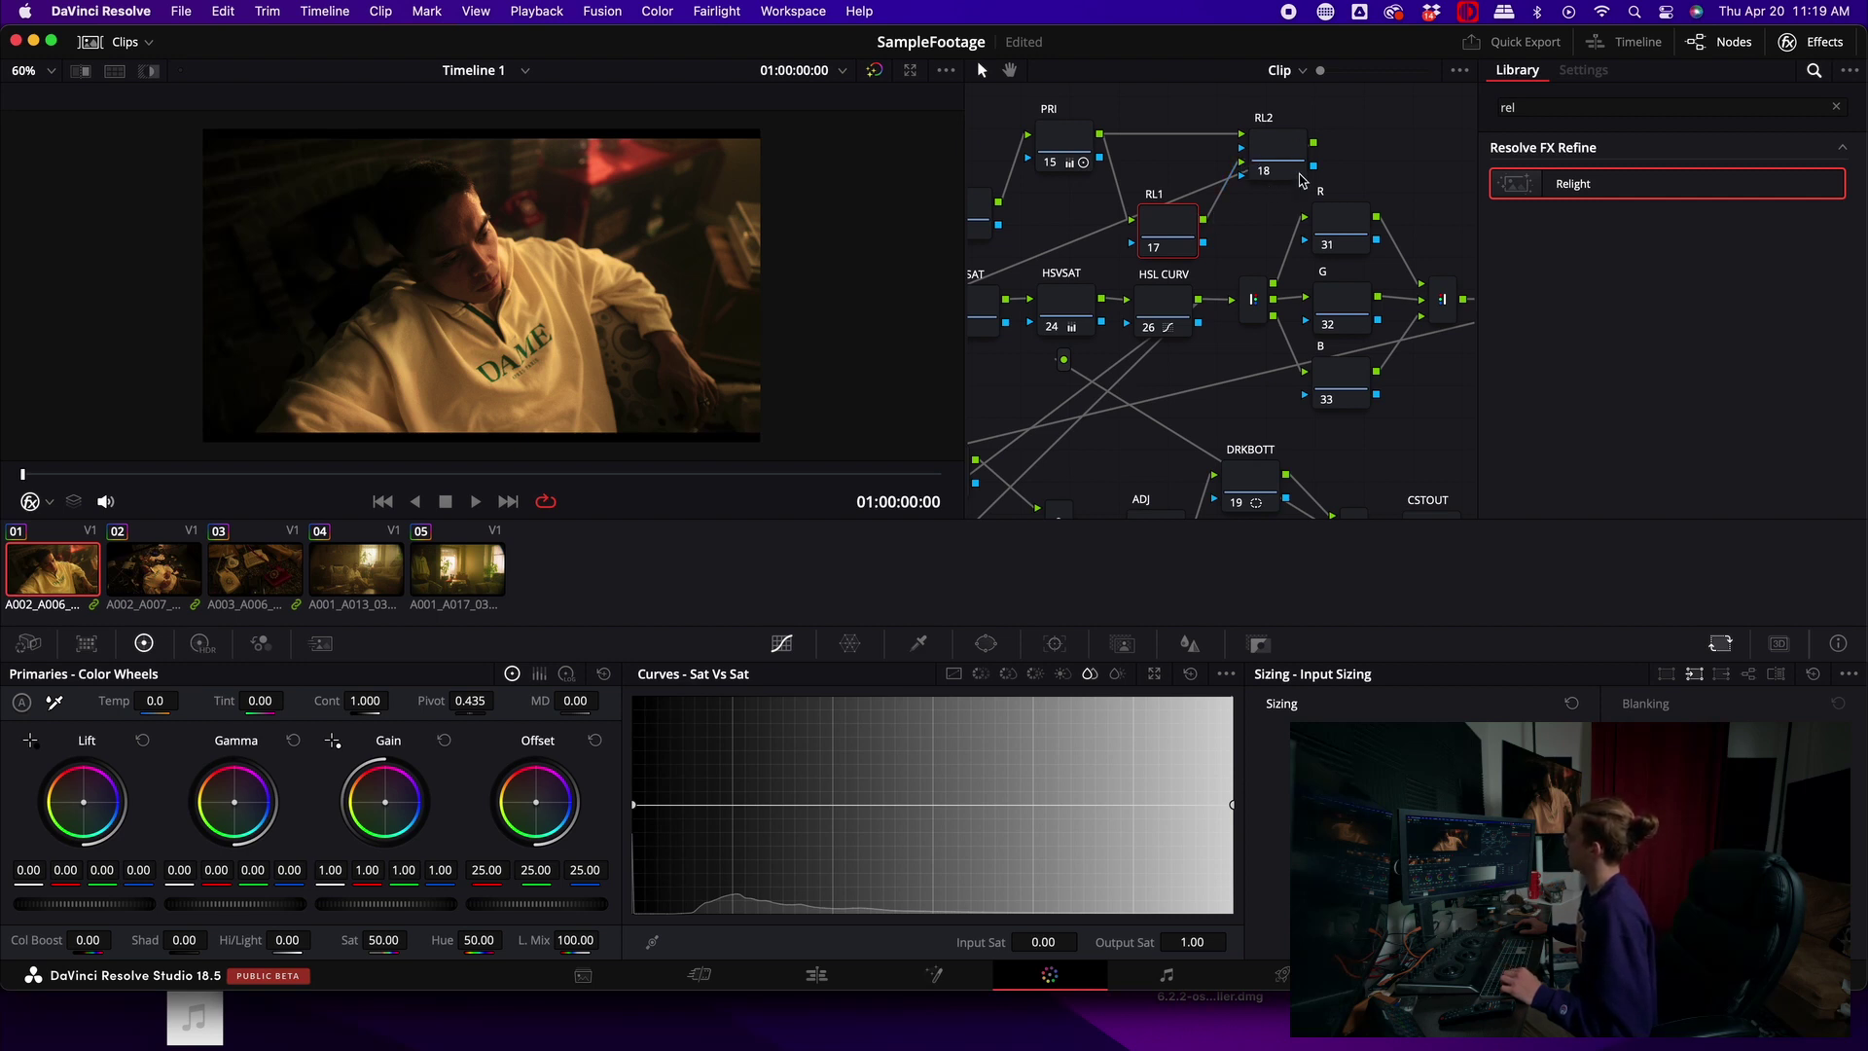
left_click_drag(1299, 179, 1284, 157)
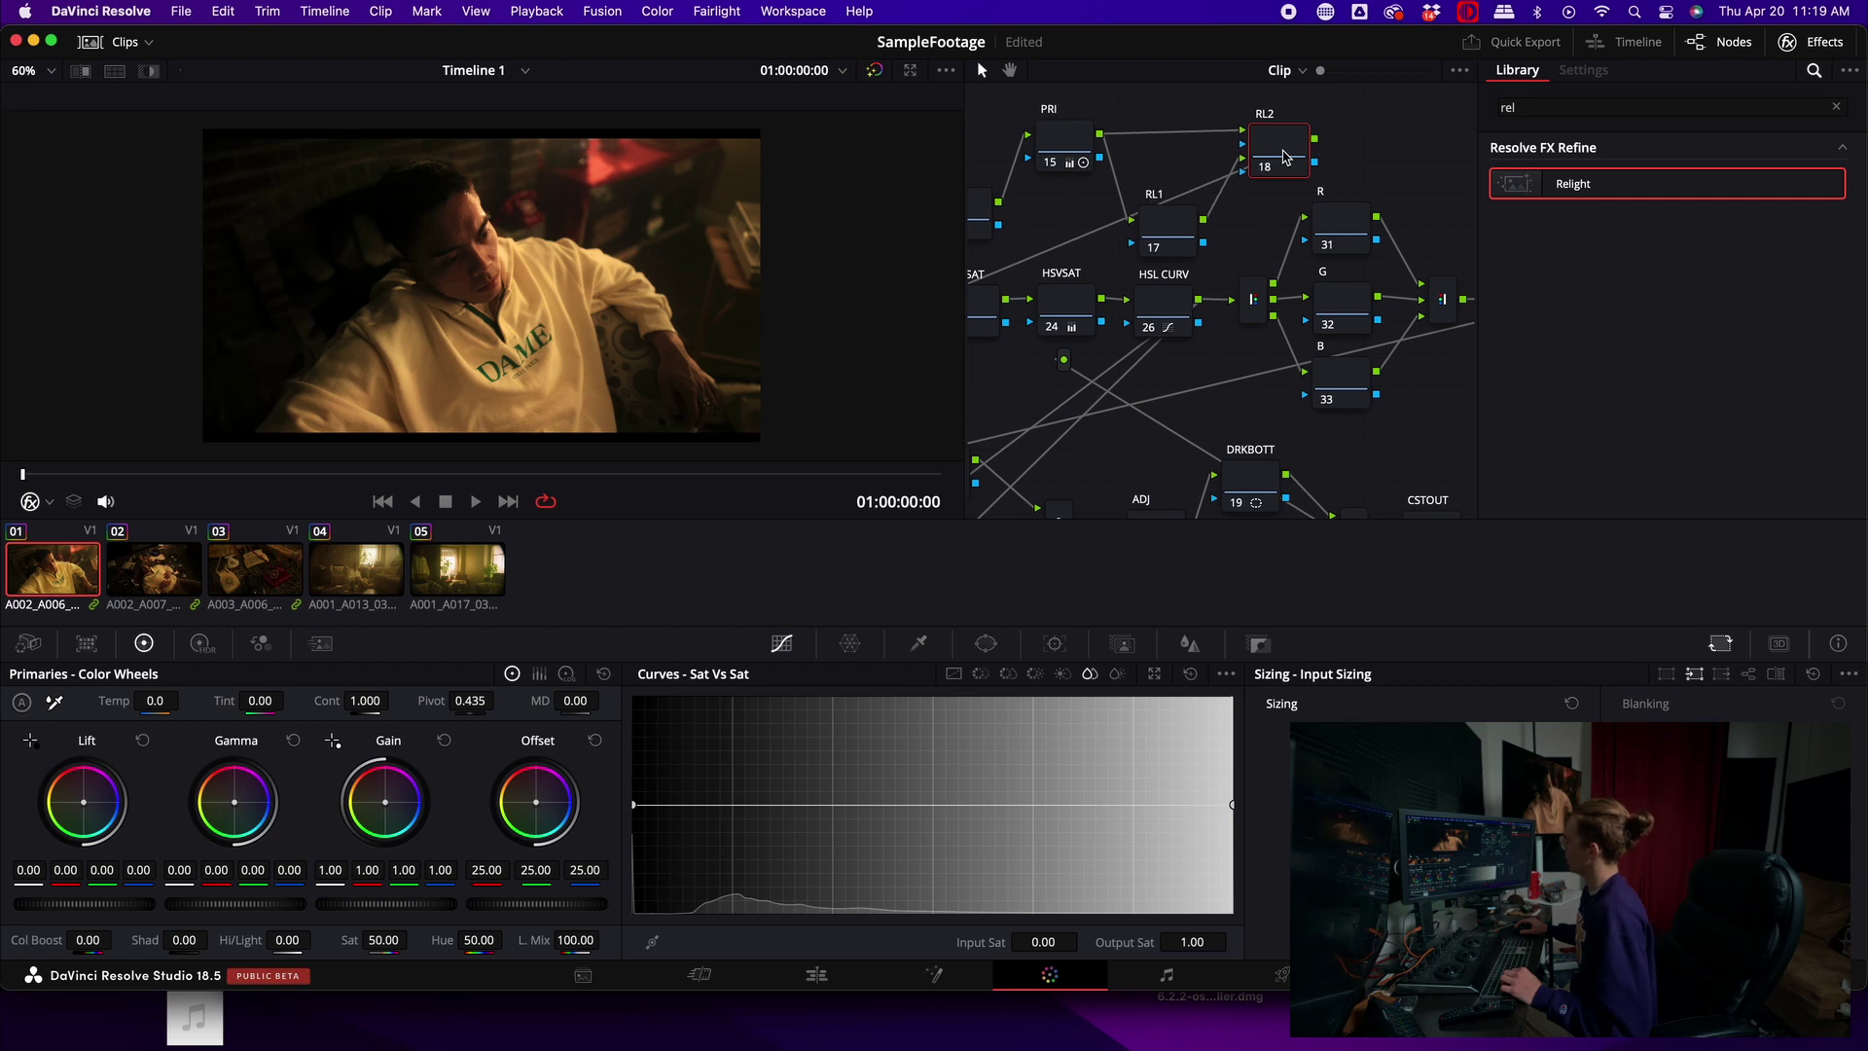
mouse_move(1601, 183)
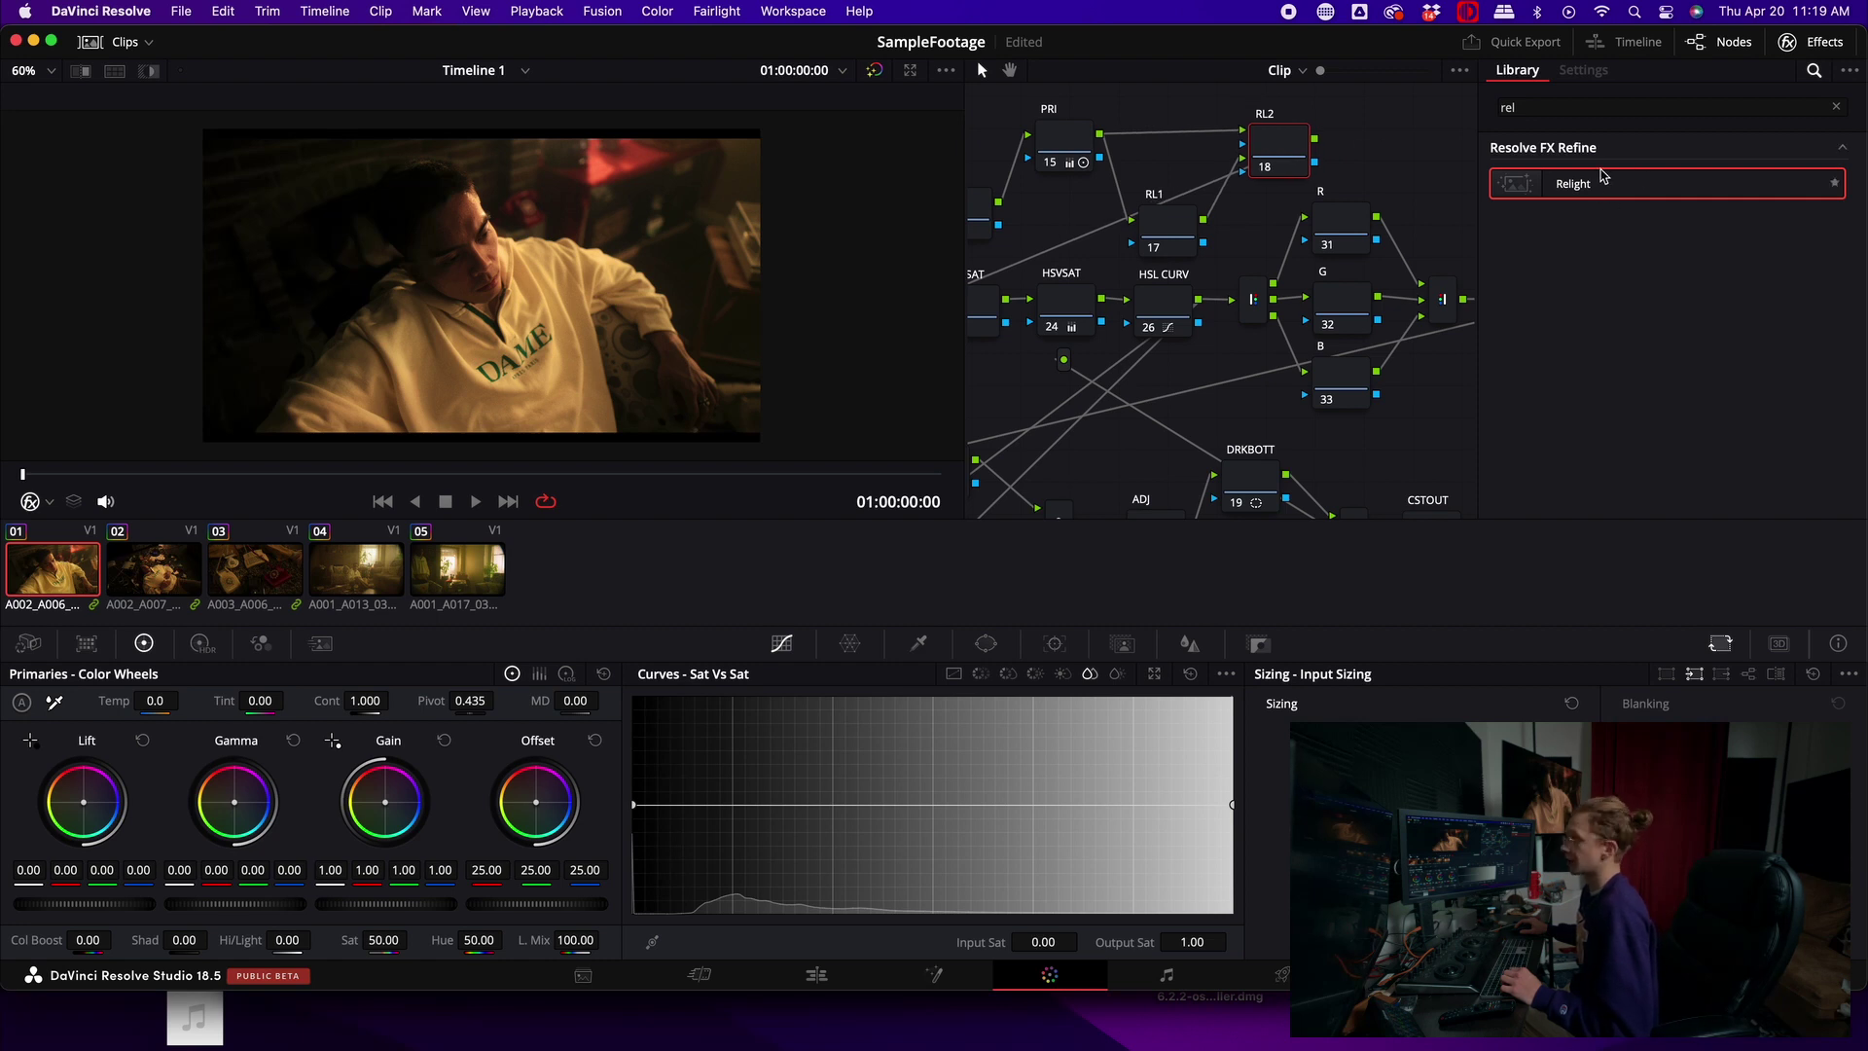
left_click_drag(1601, 177, 1169, 238)
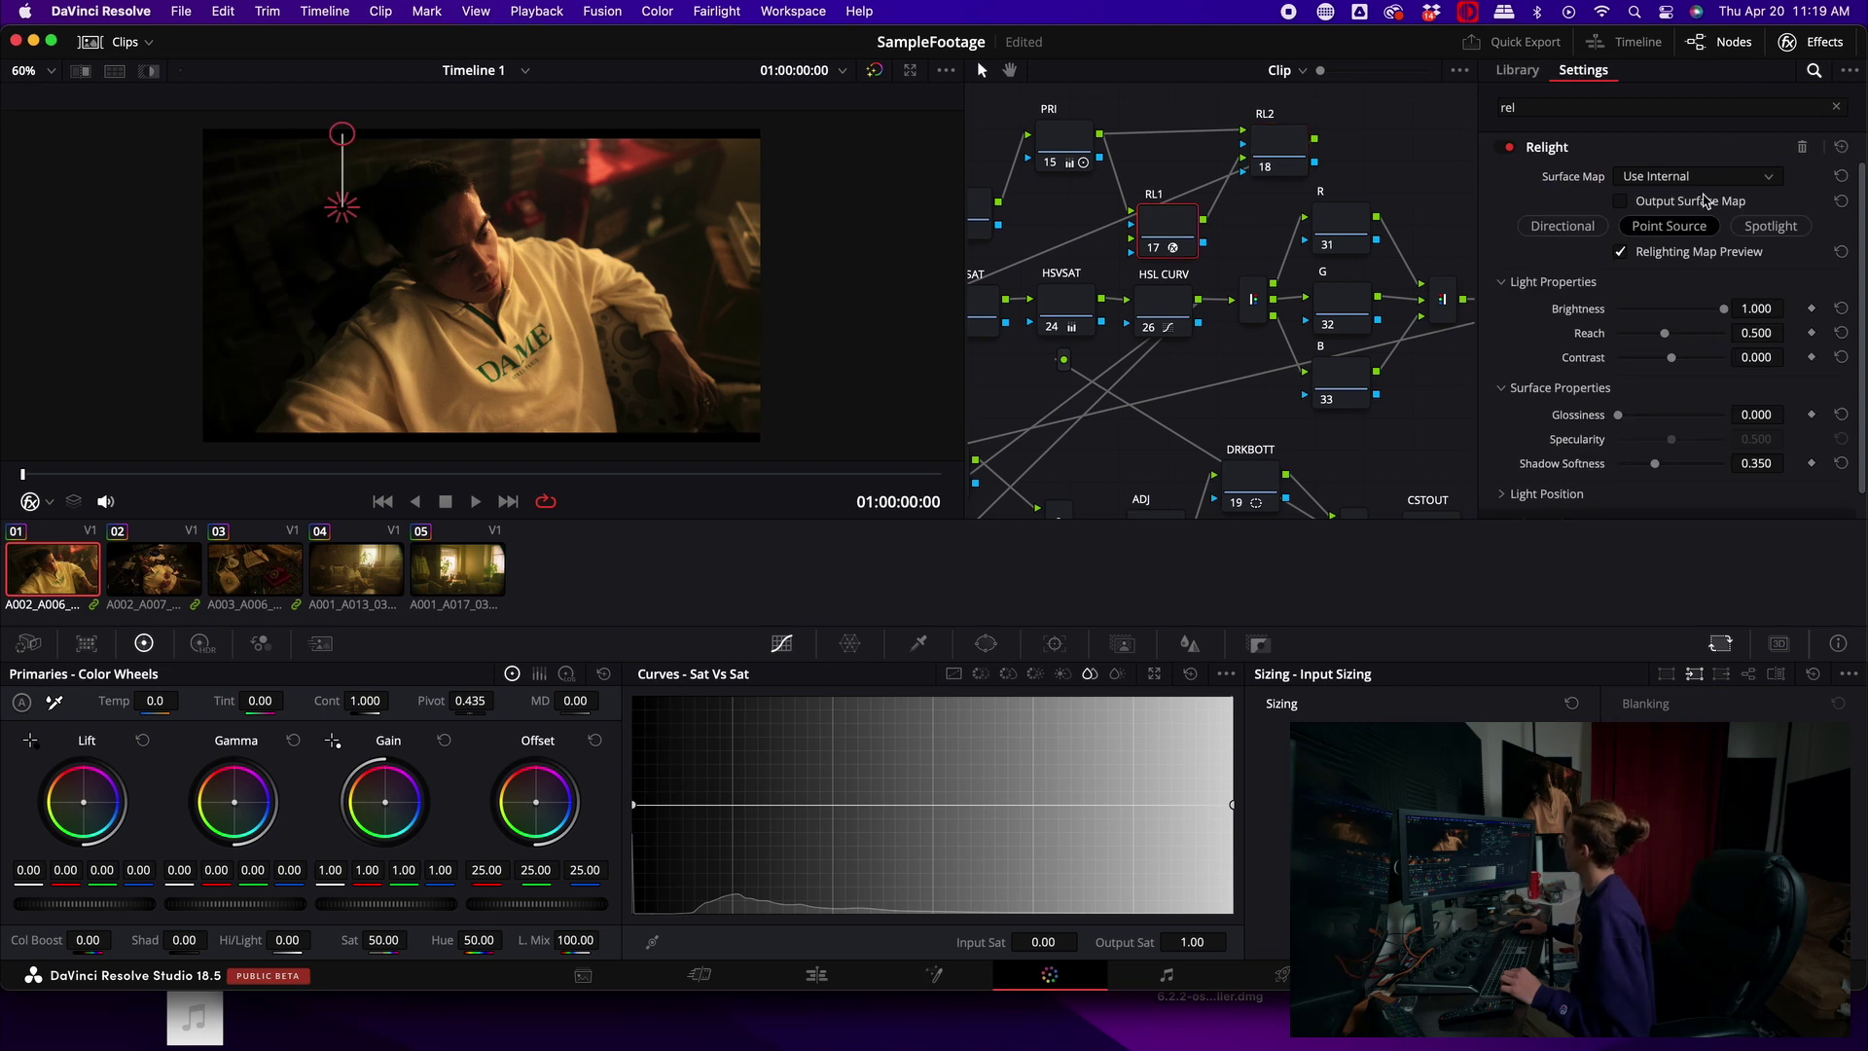
Step: Enable Output Surface Map on RL1, and give RL2 a Relight using Input 2's surface map
left_click(1704, 199)
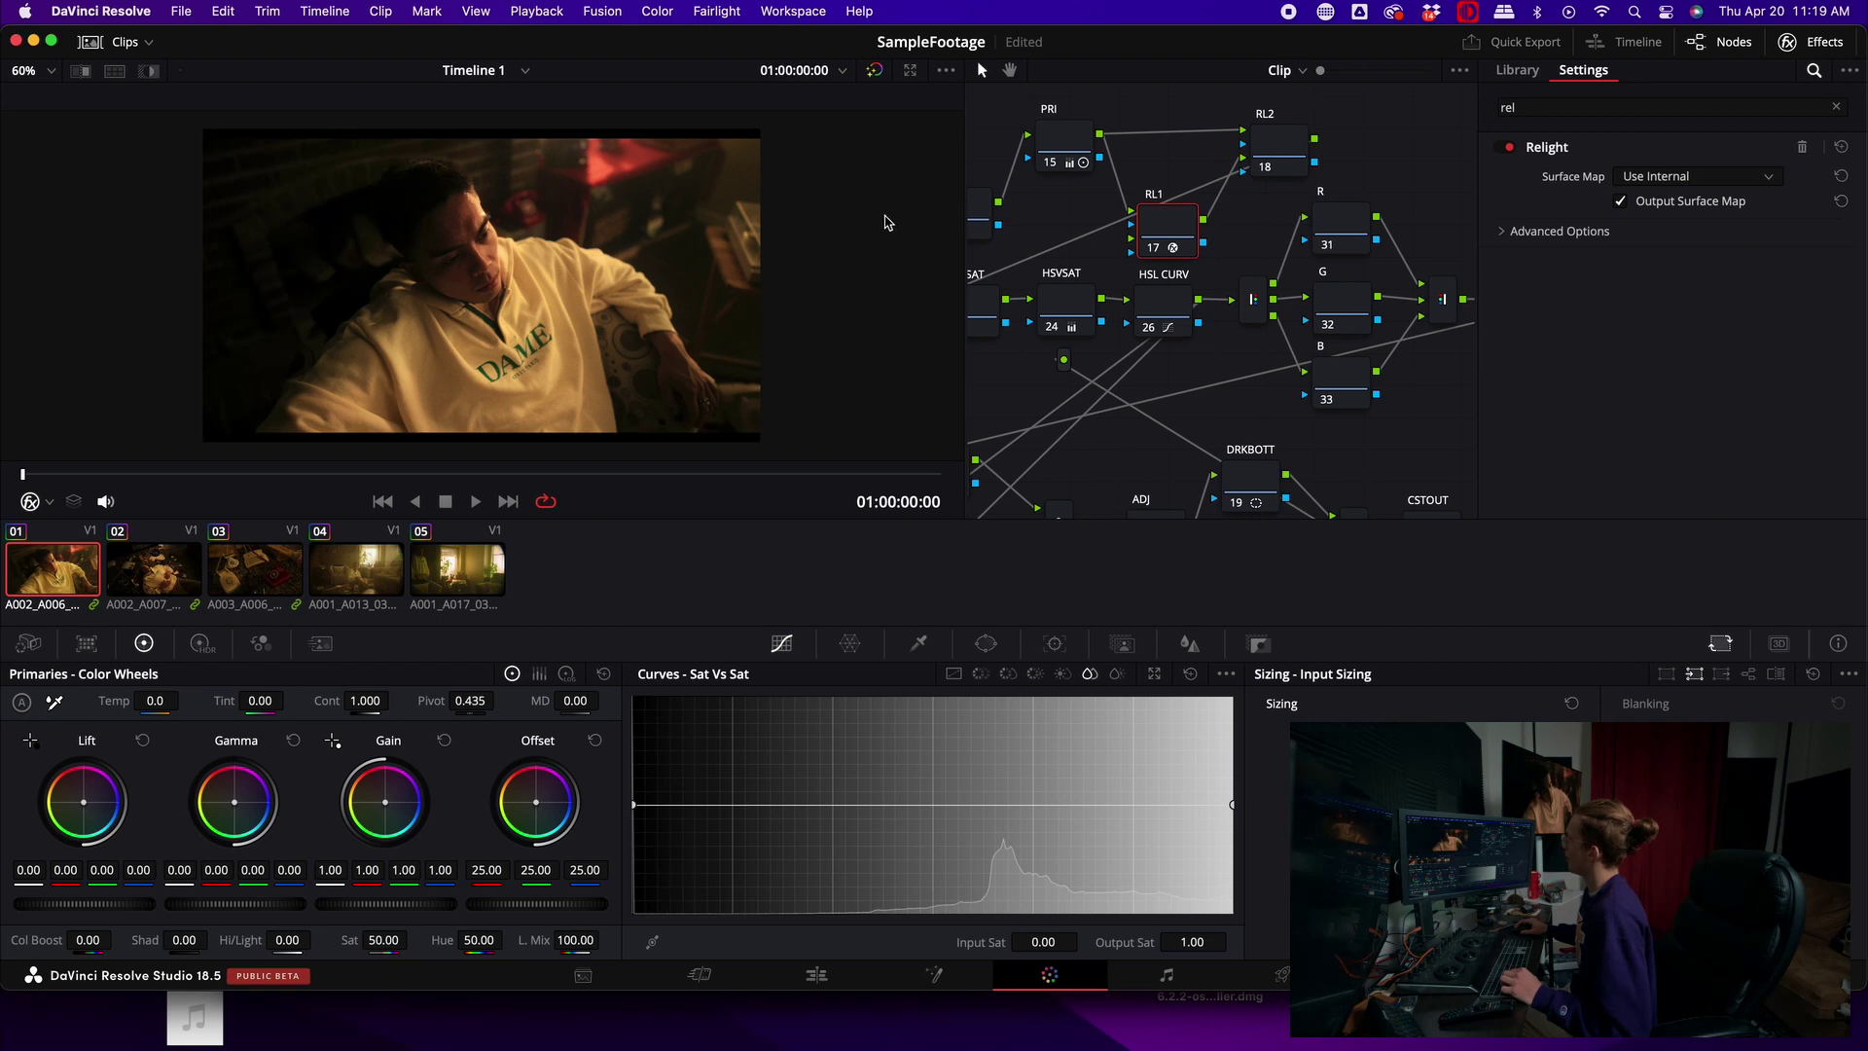
left_click(1244, 161)
left_click_drag(1600, 177, 1278, 154)
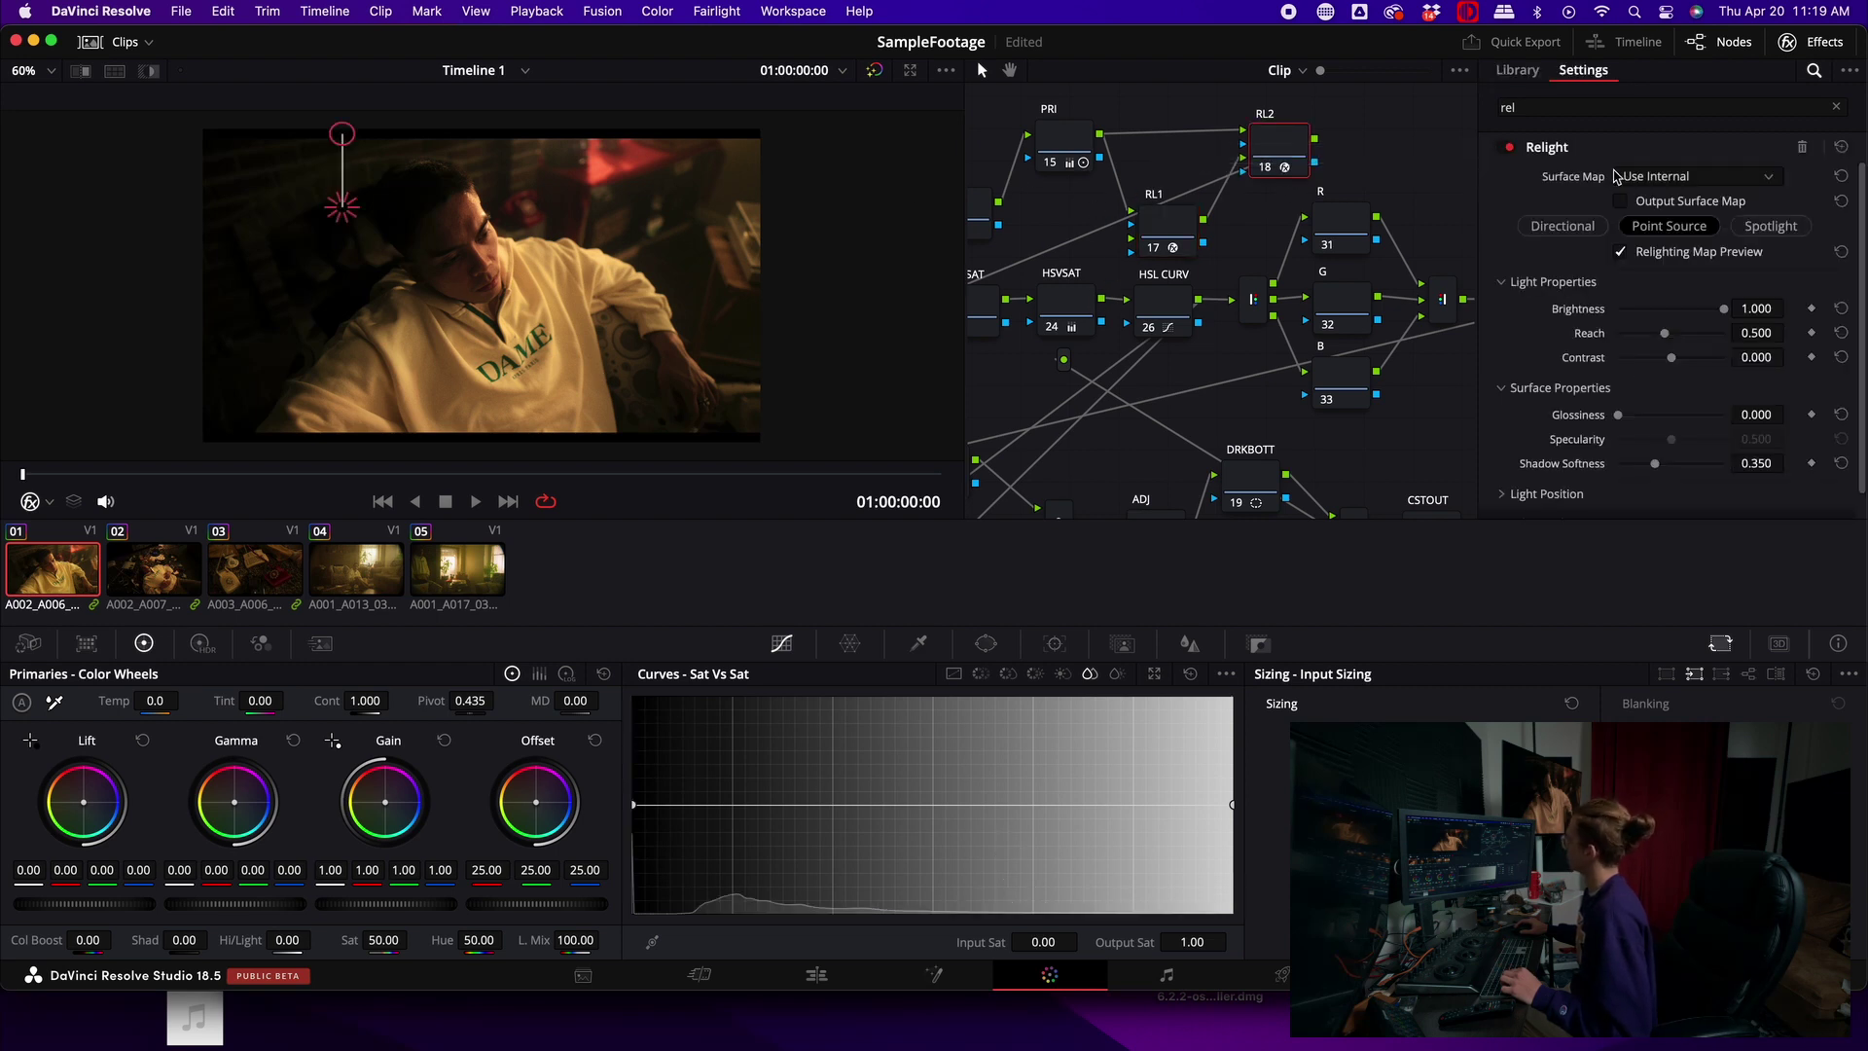
left_click(1649, 177)
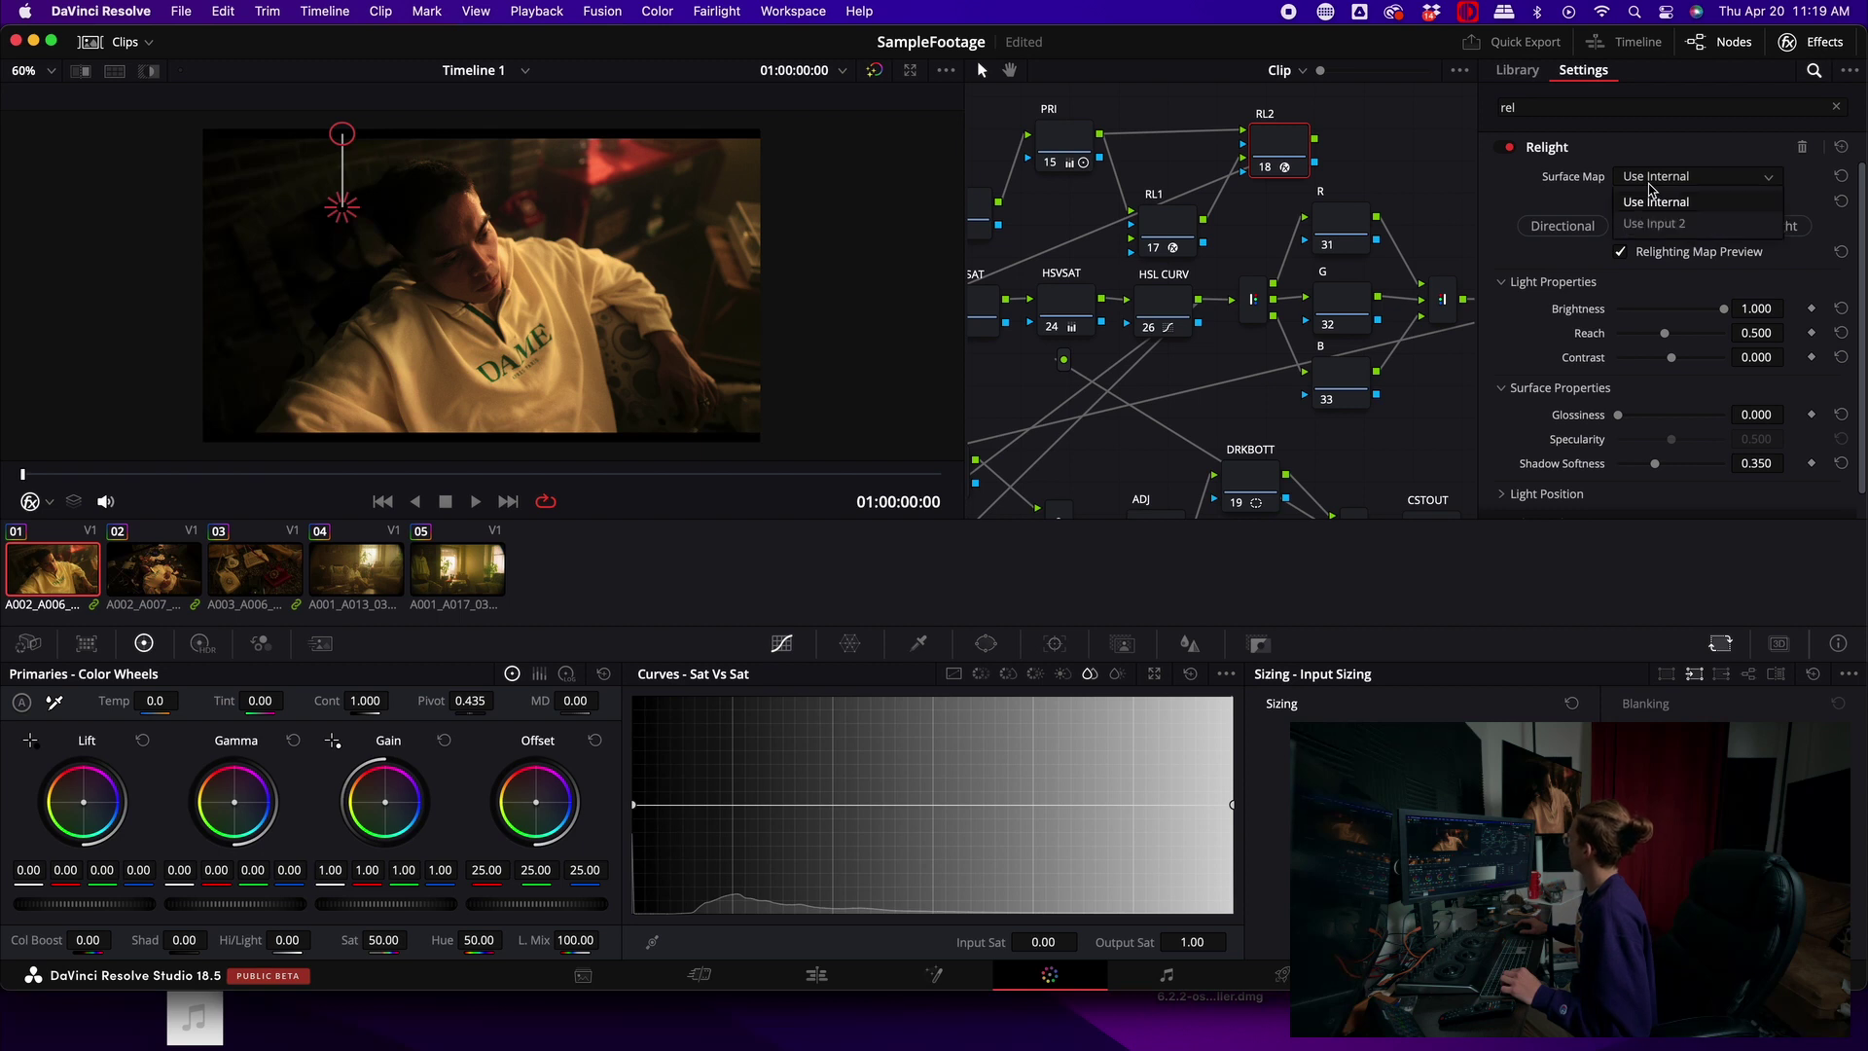
left_click(1655, 210)
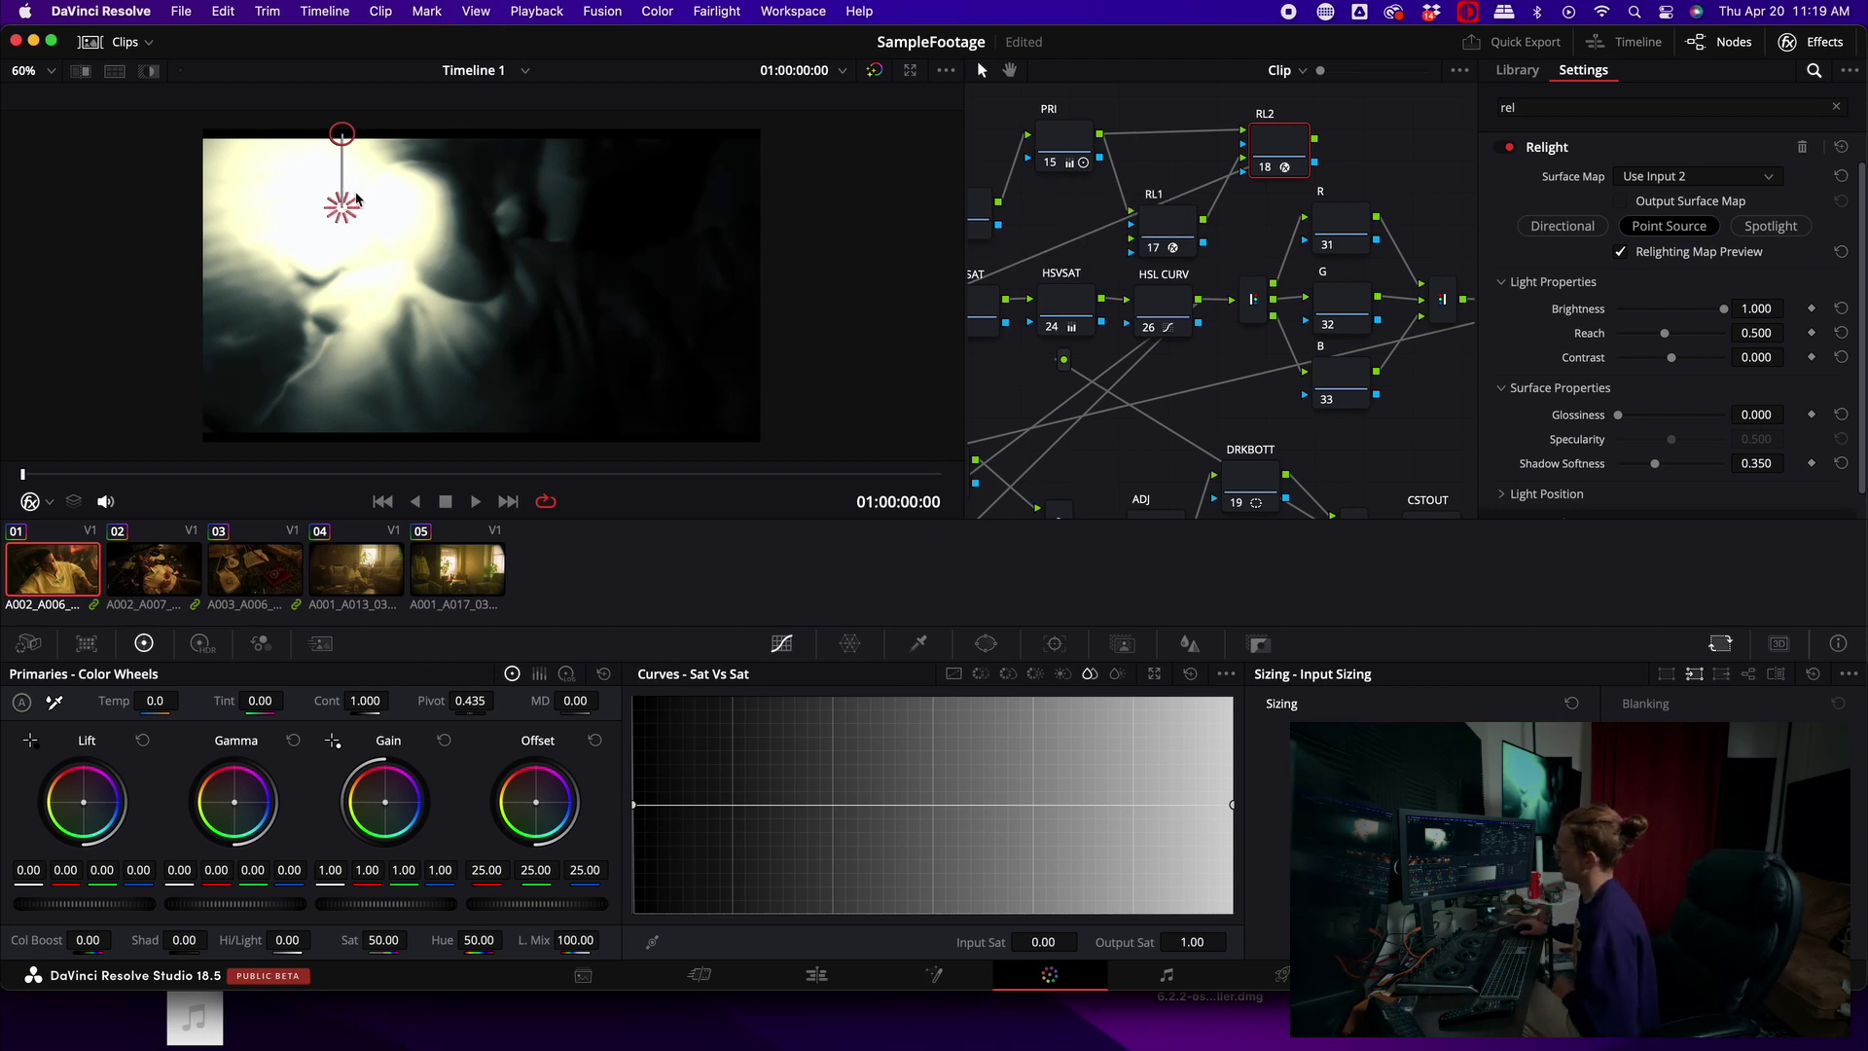
Step: Move the RL2 point light to the top centre of frame and make it a spotlight
mouse_move(347, 196)
left_mouse_down()
mouse_move(328, 271)
mouse_move(664, 251)
left_mouse_up()
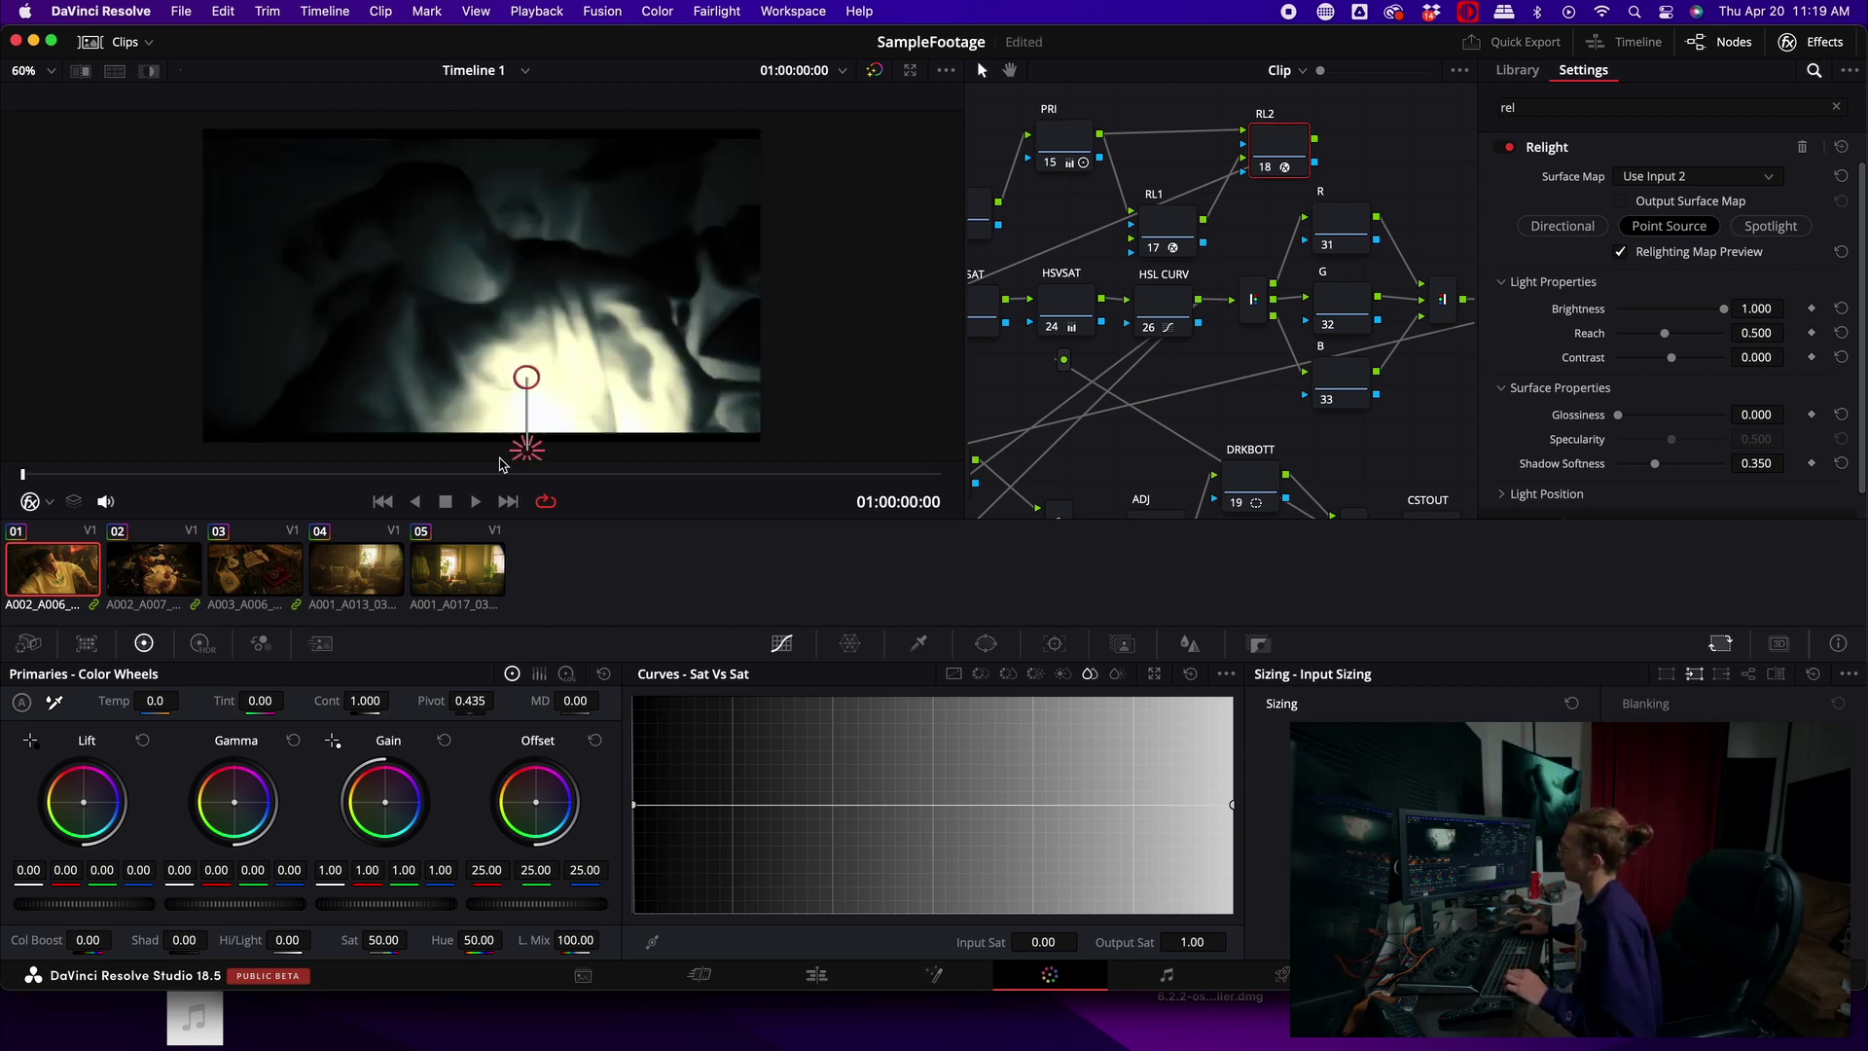
left_click_drag(664, 252, 464, 170)
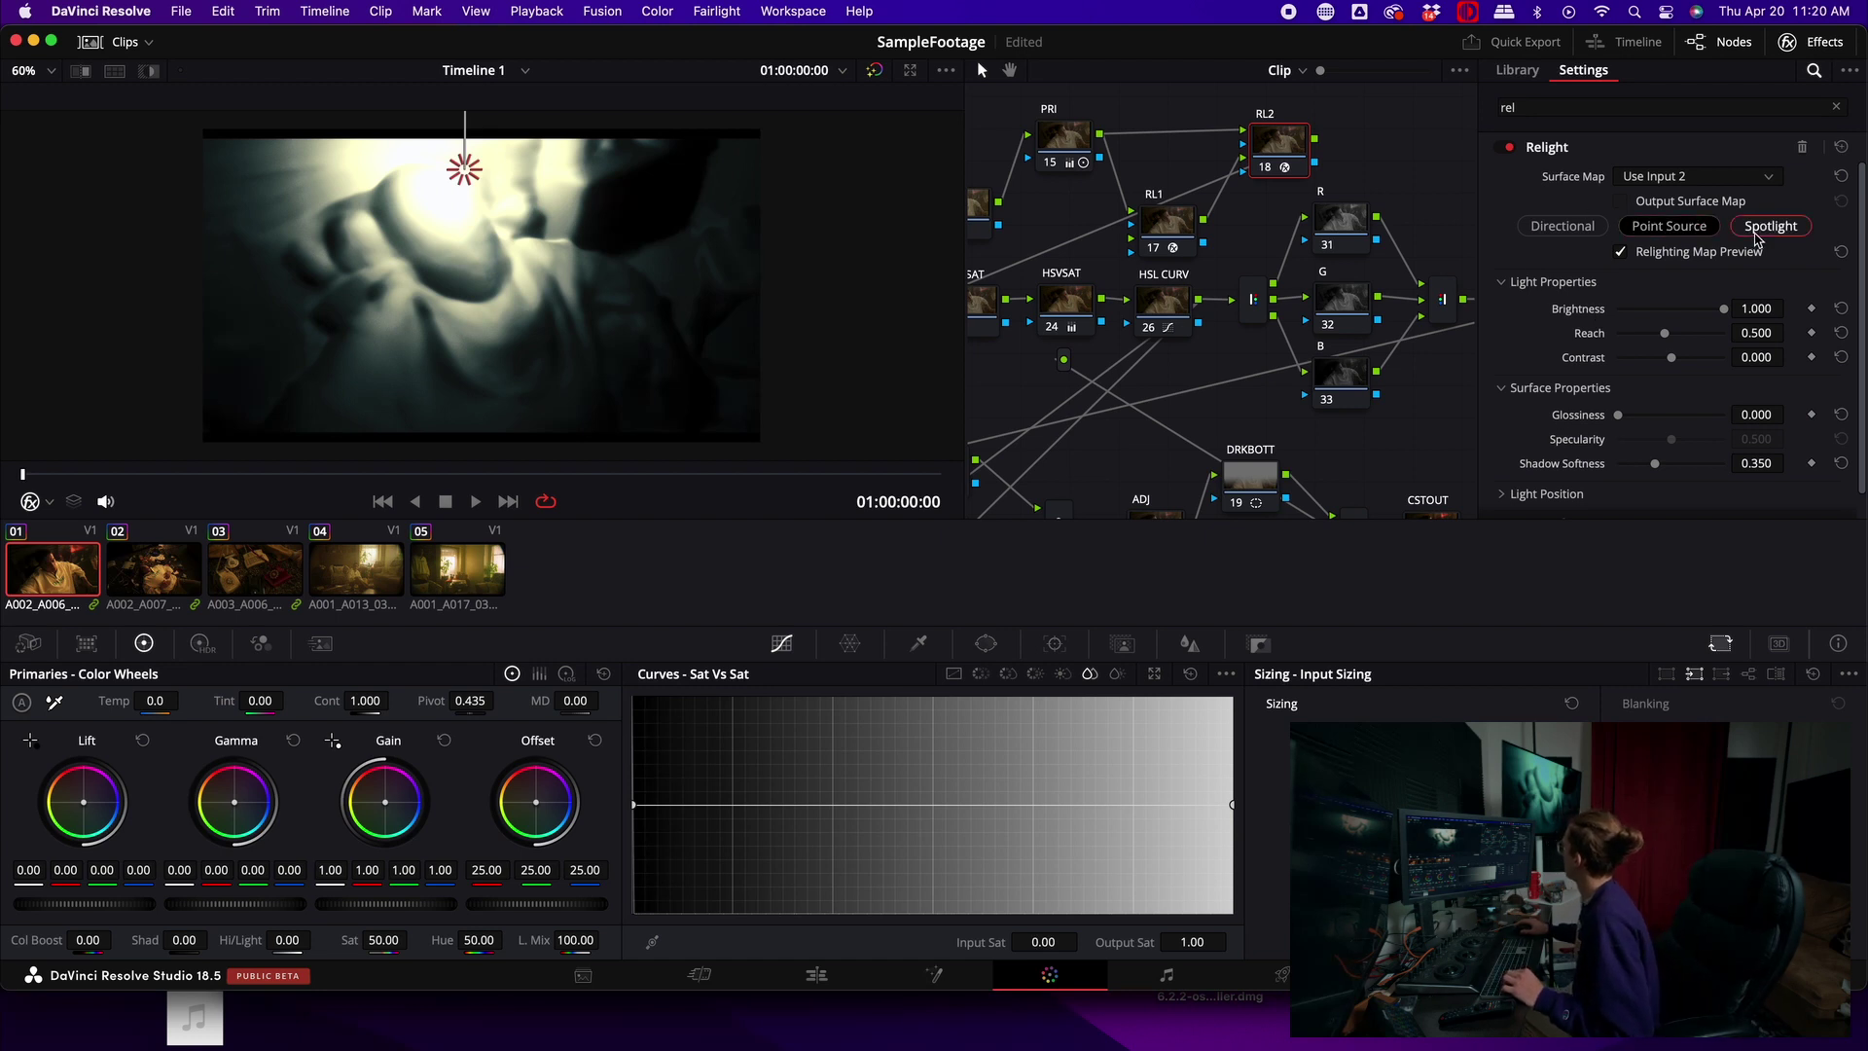
left_click(1769, 226)
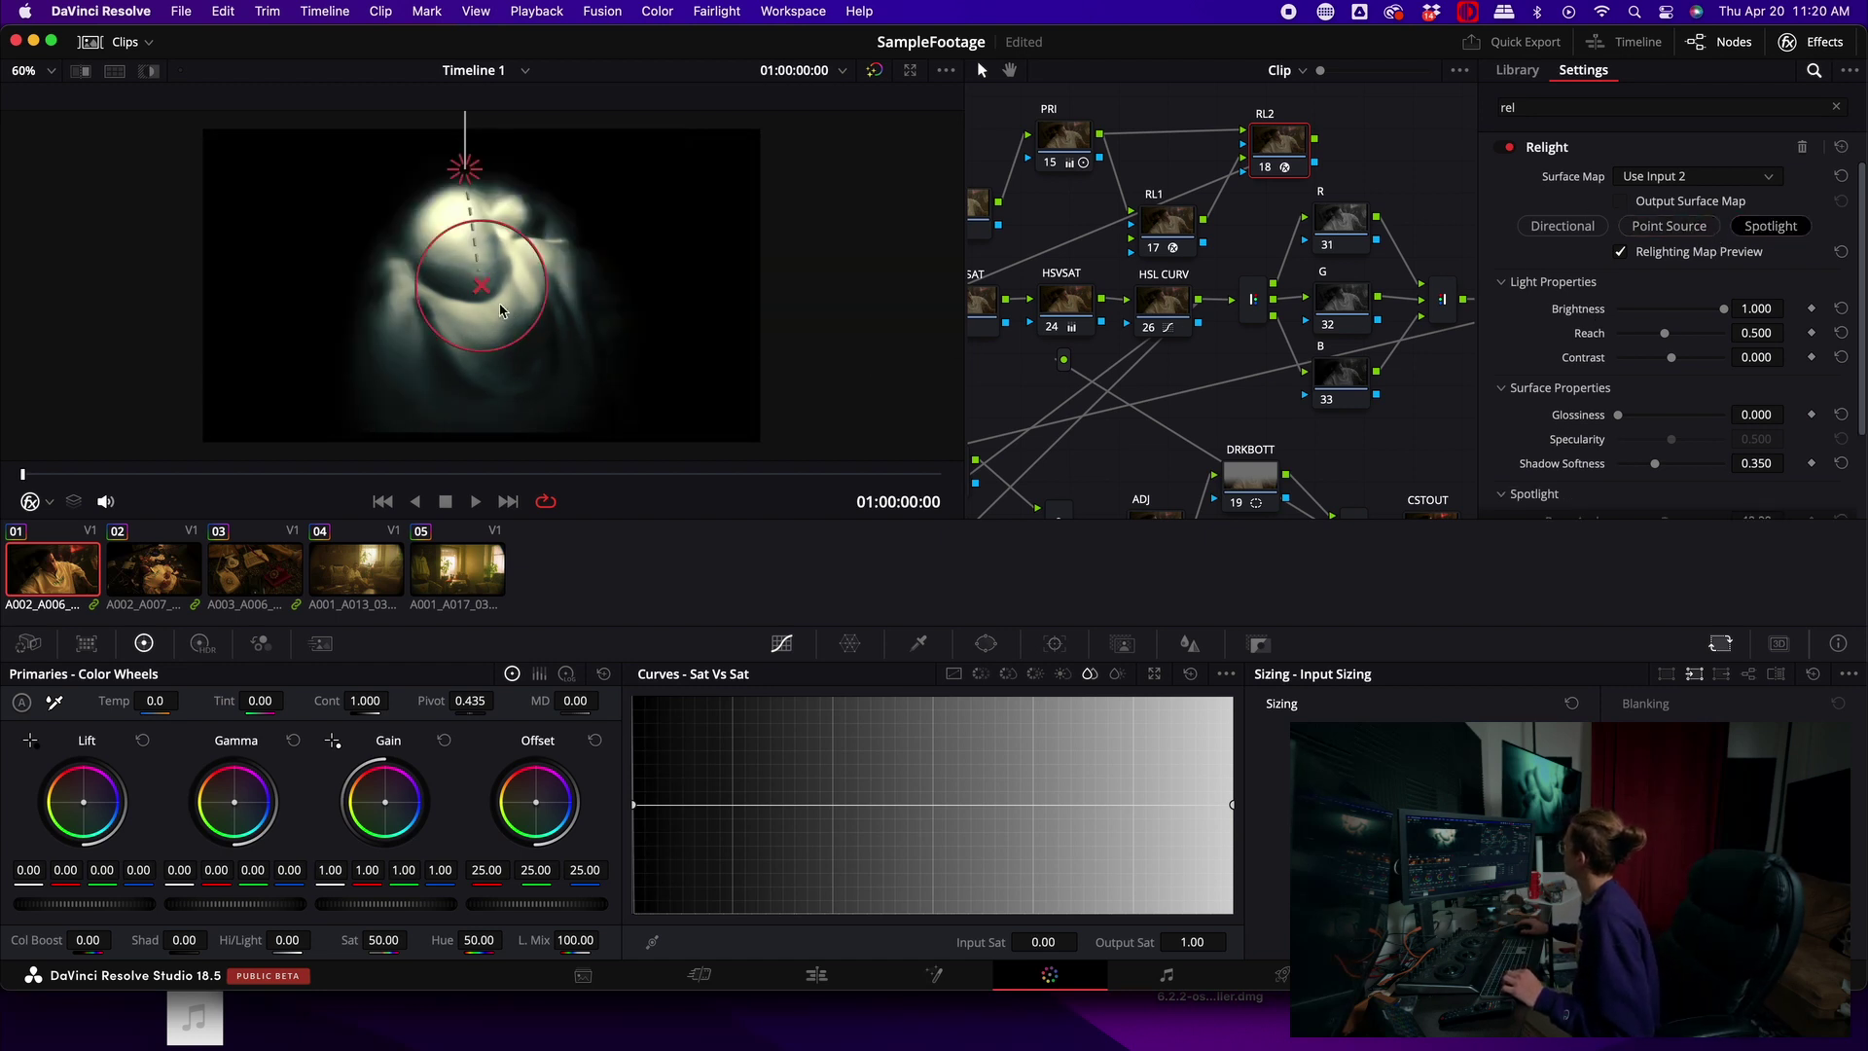
Step: Aim the spotlight from the upper left onto the subject, then switch to a directional light
left_click_drag(502, 309, 628, 187)
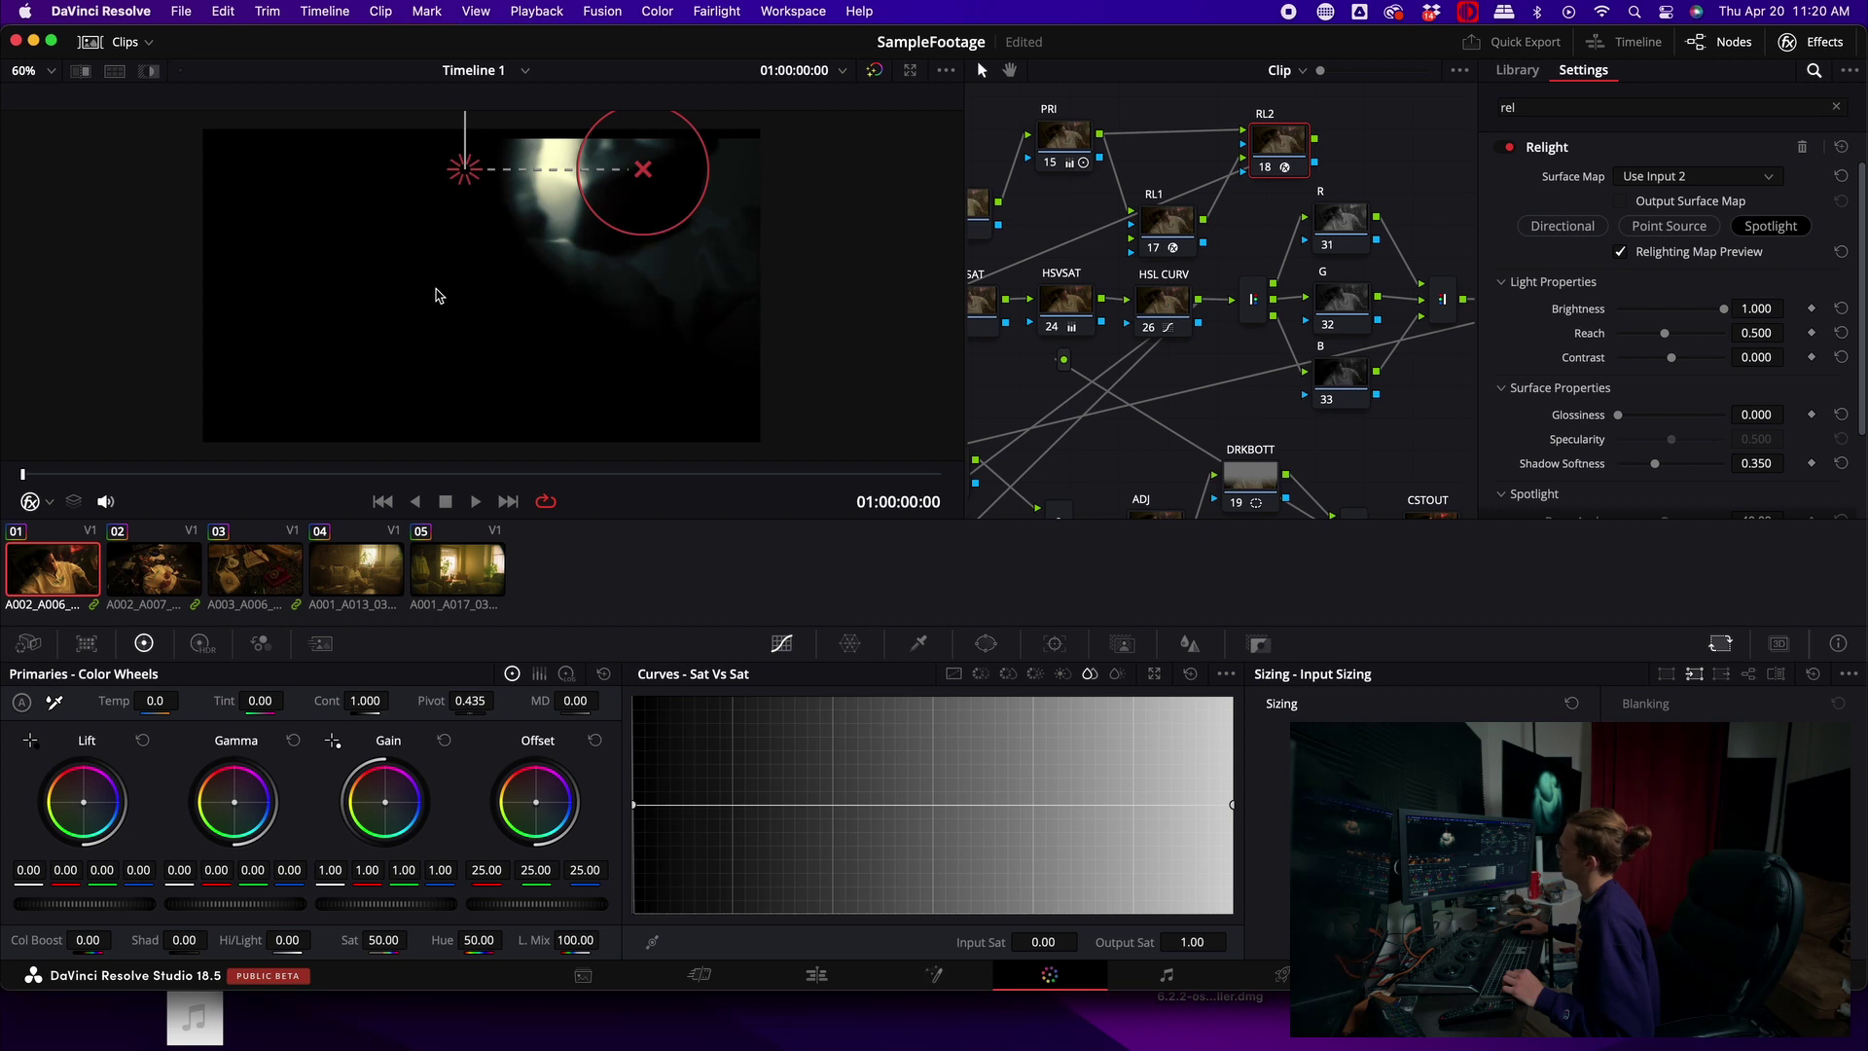
left_click_drag(464, 172, 329, 111)
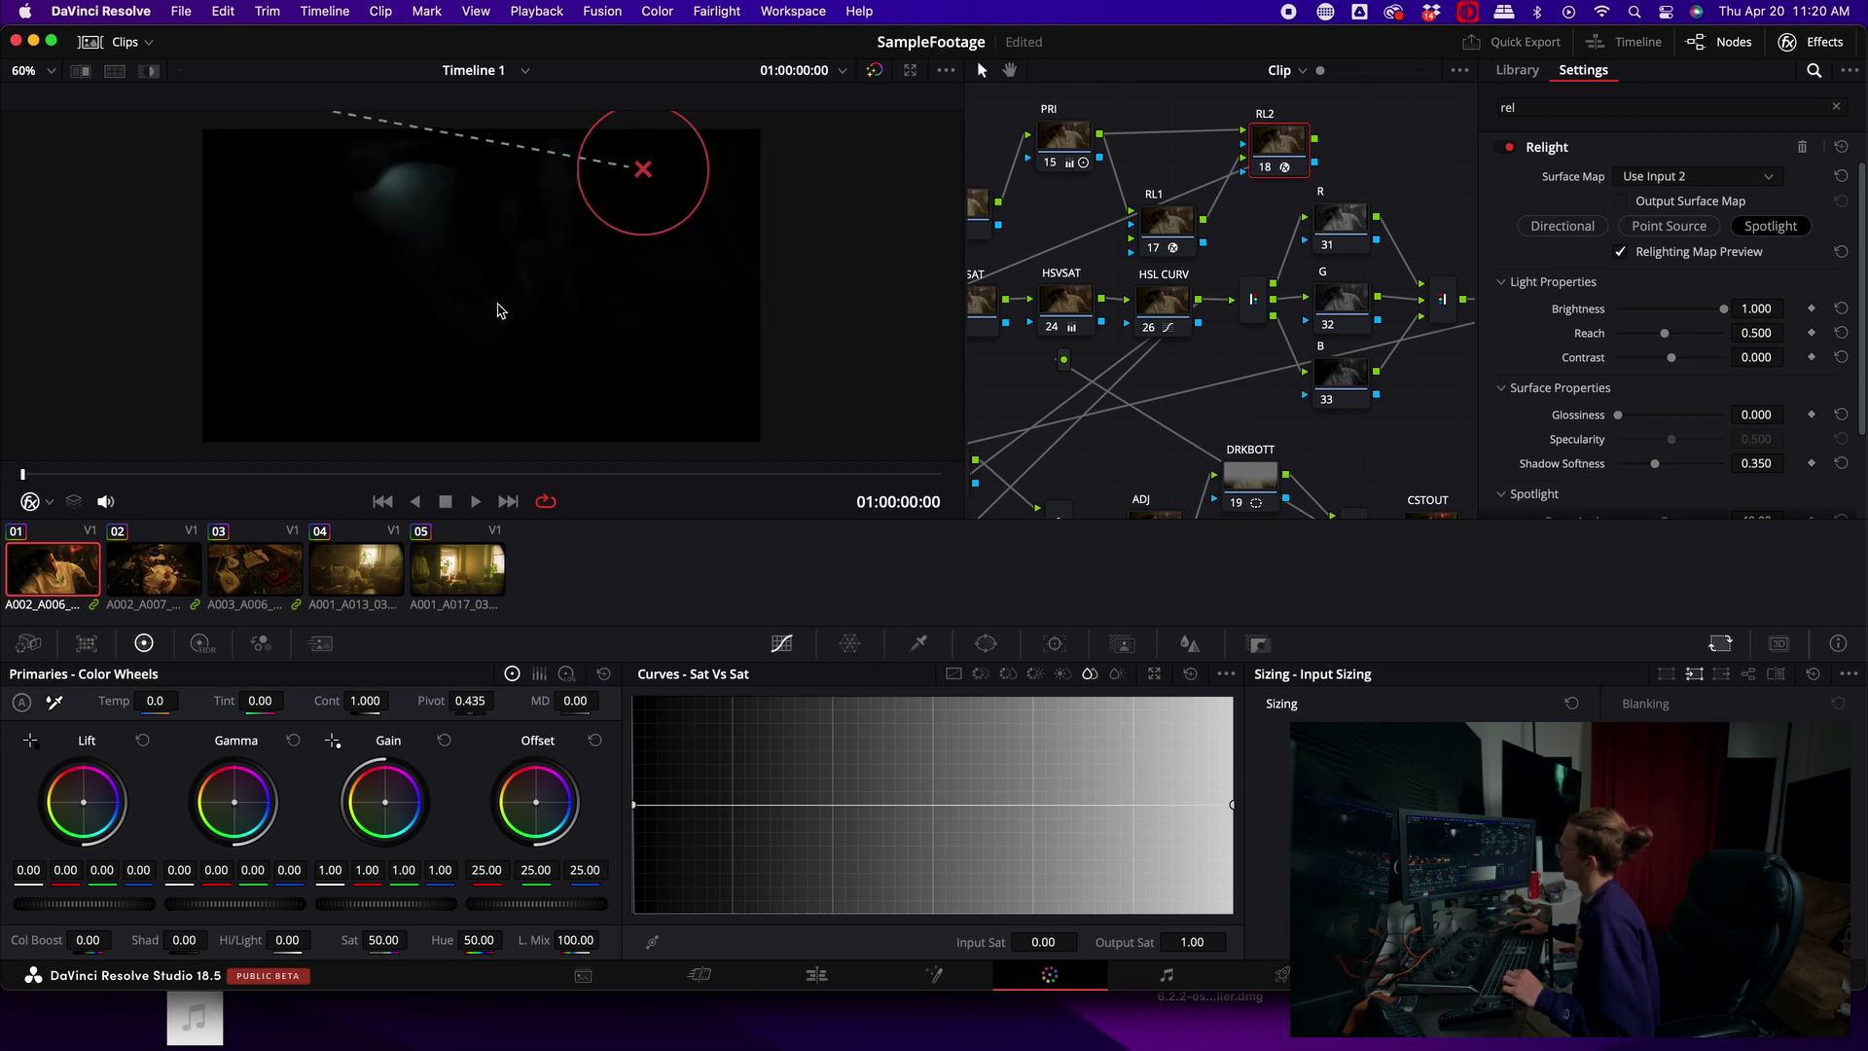
left_click_drag(643, 169, 392, 304)
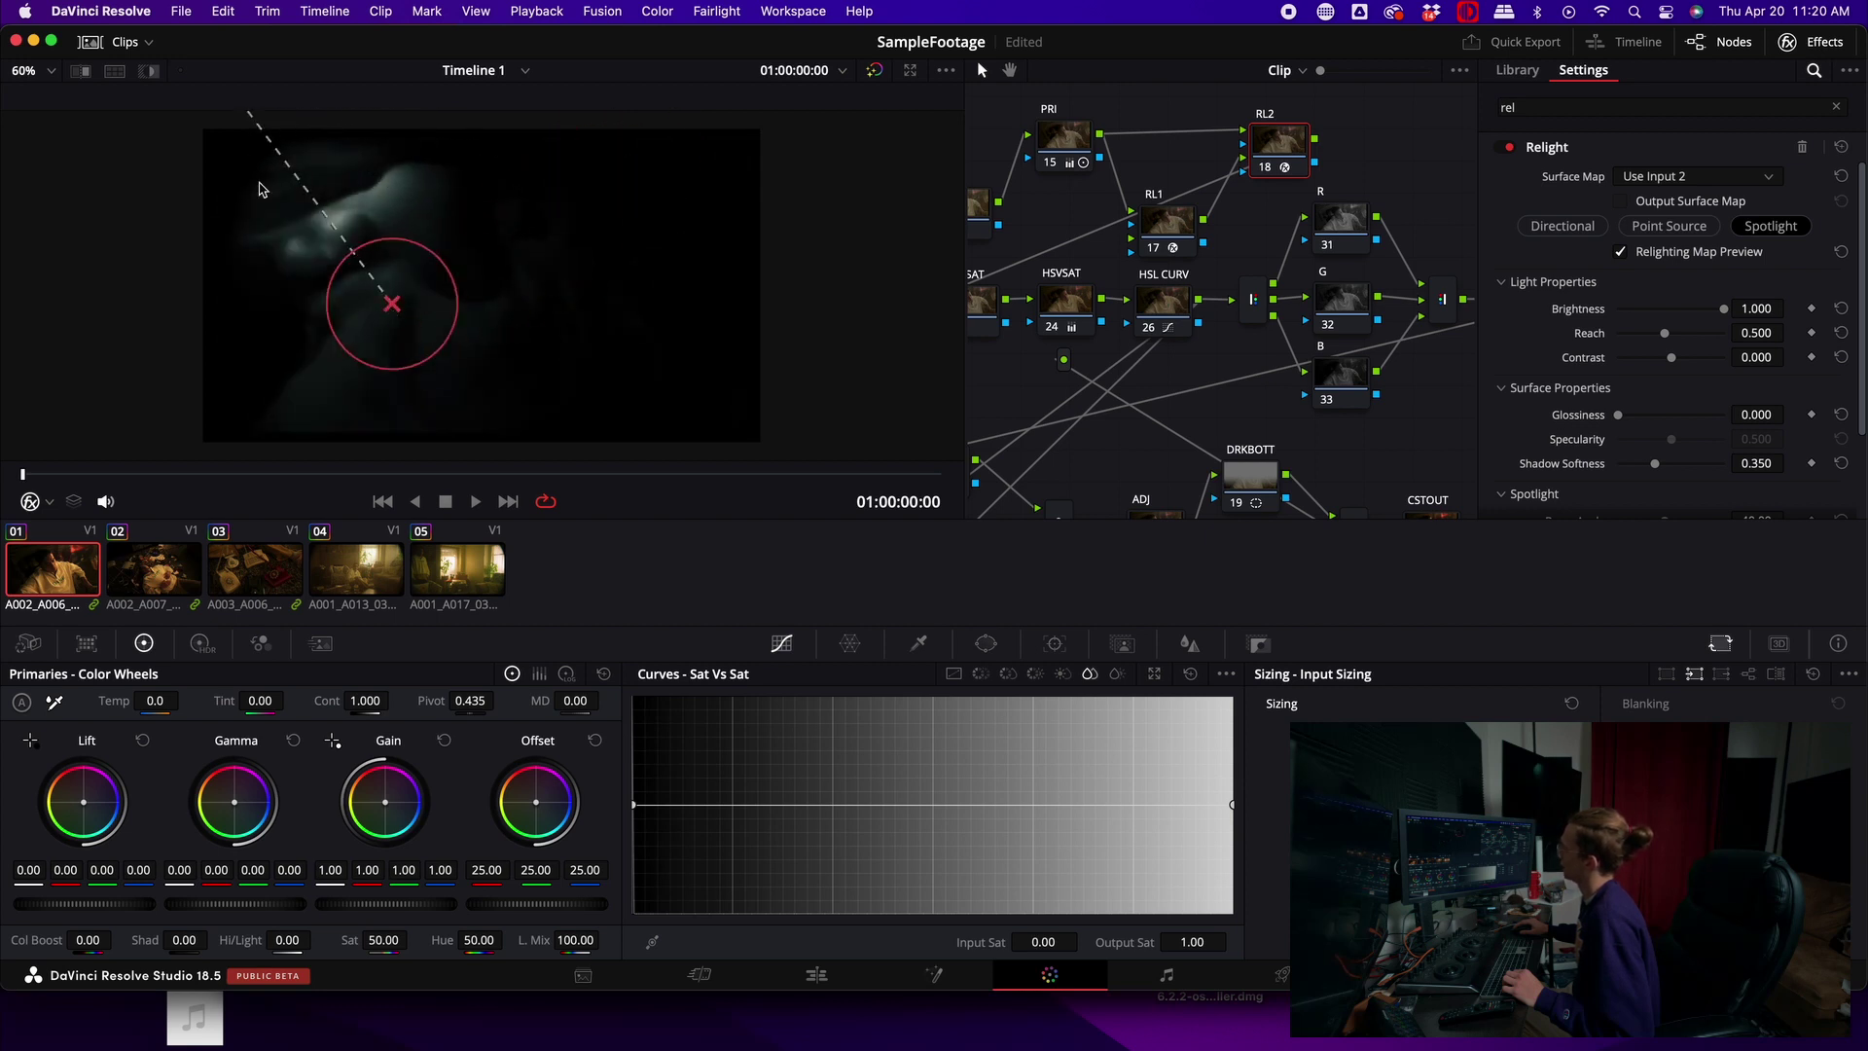
scroll(259, 188, "down", 2)
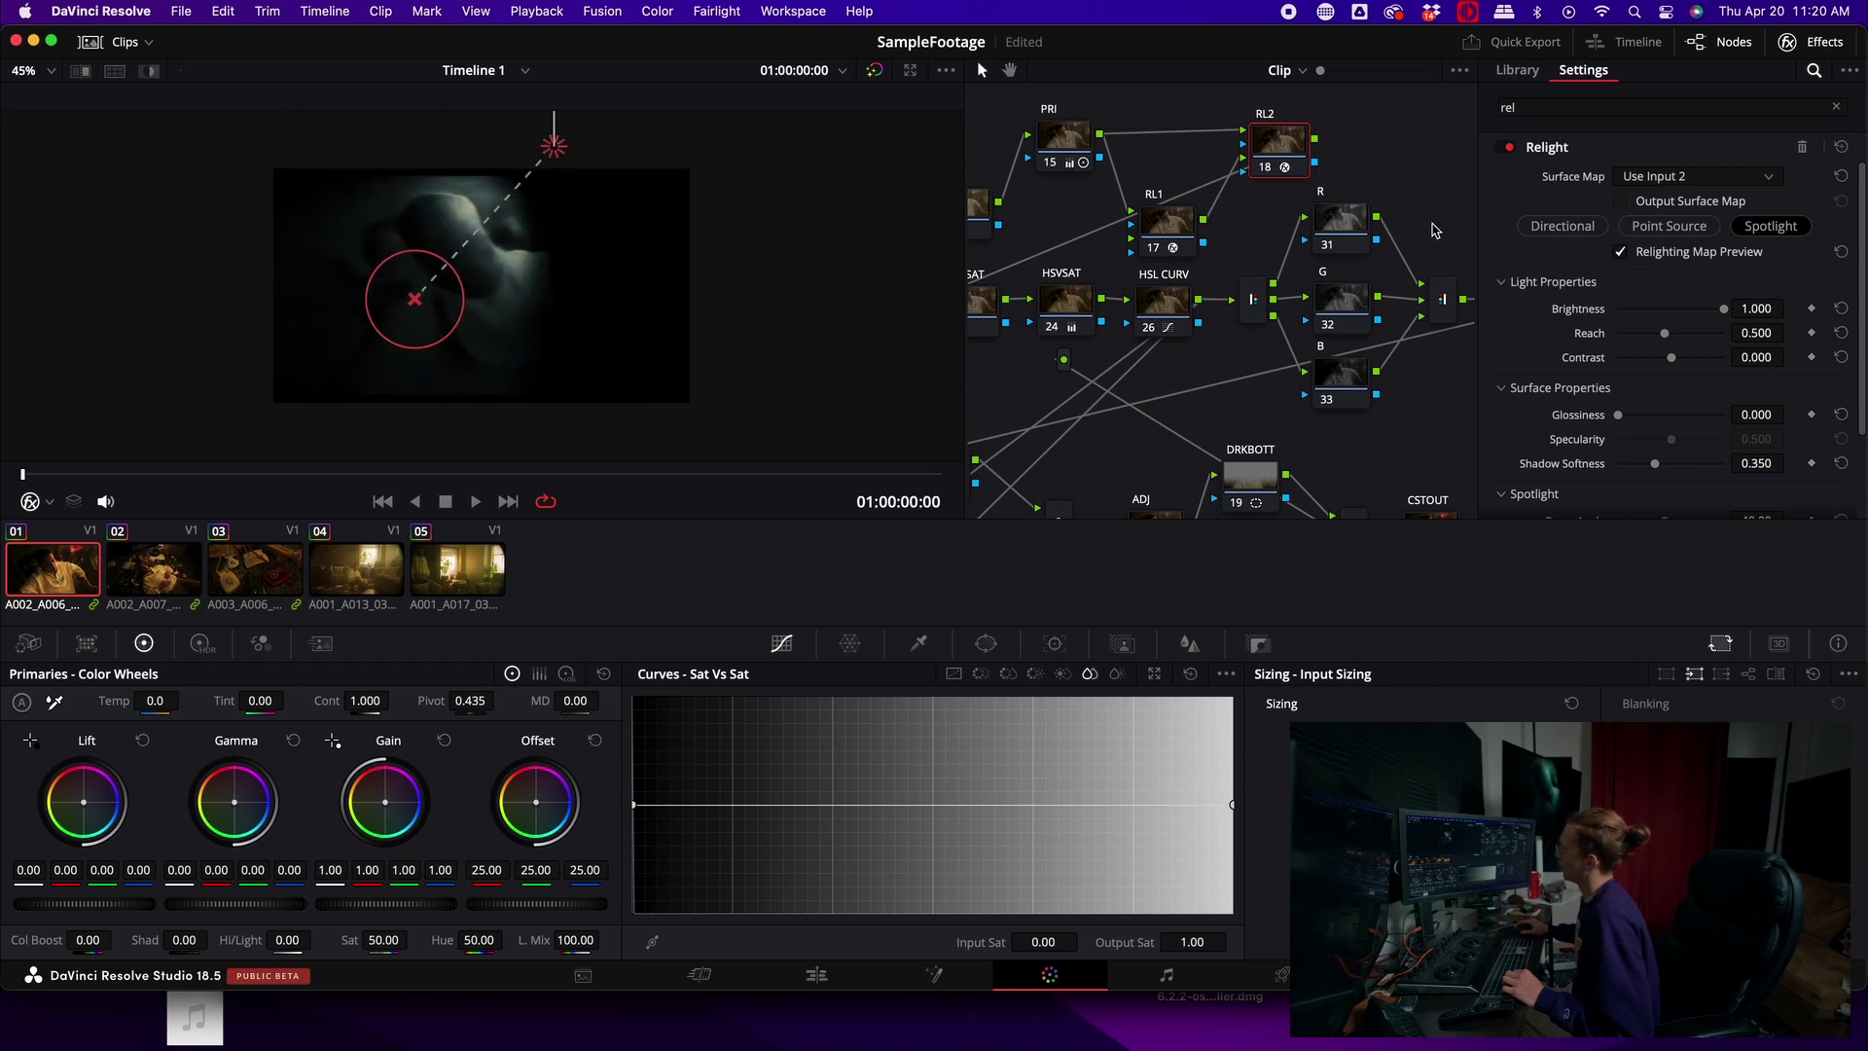
left_click(1545, 231)
left_click_drag(500, 242, 430, 299)
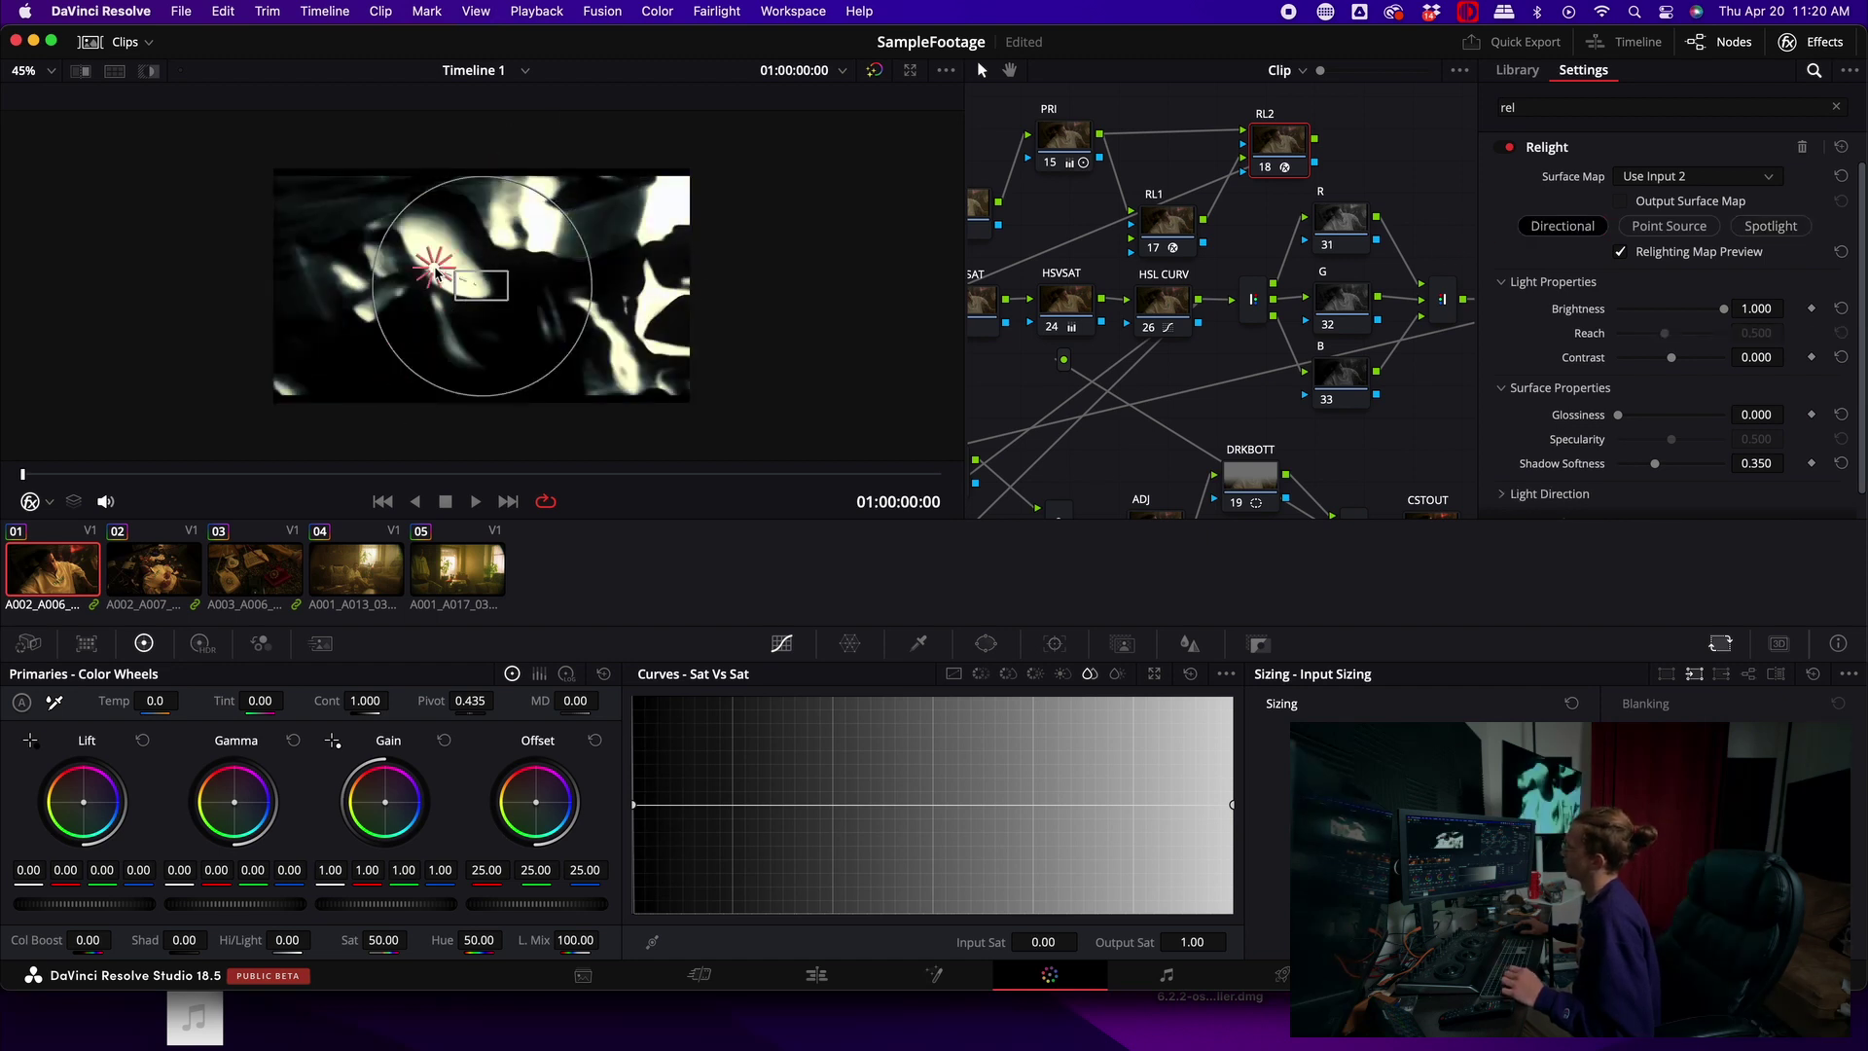
Step: Swing the directional light to the top and check its Azimuth 0.853 and Elevation 1.0
mouse_move(429, 299)
left_mouse_down()
mouse_move(507, 144)
mouse_move(558, 144)
left_mouse_up()
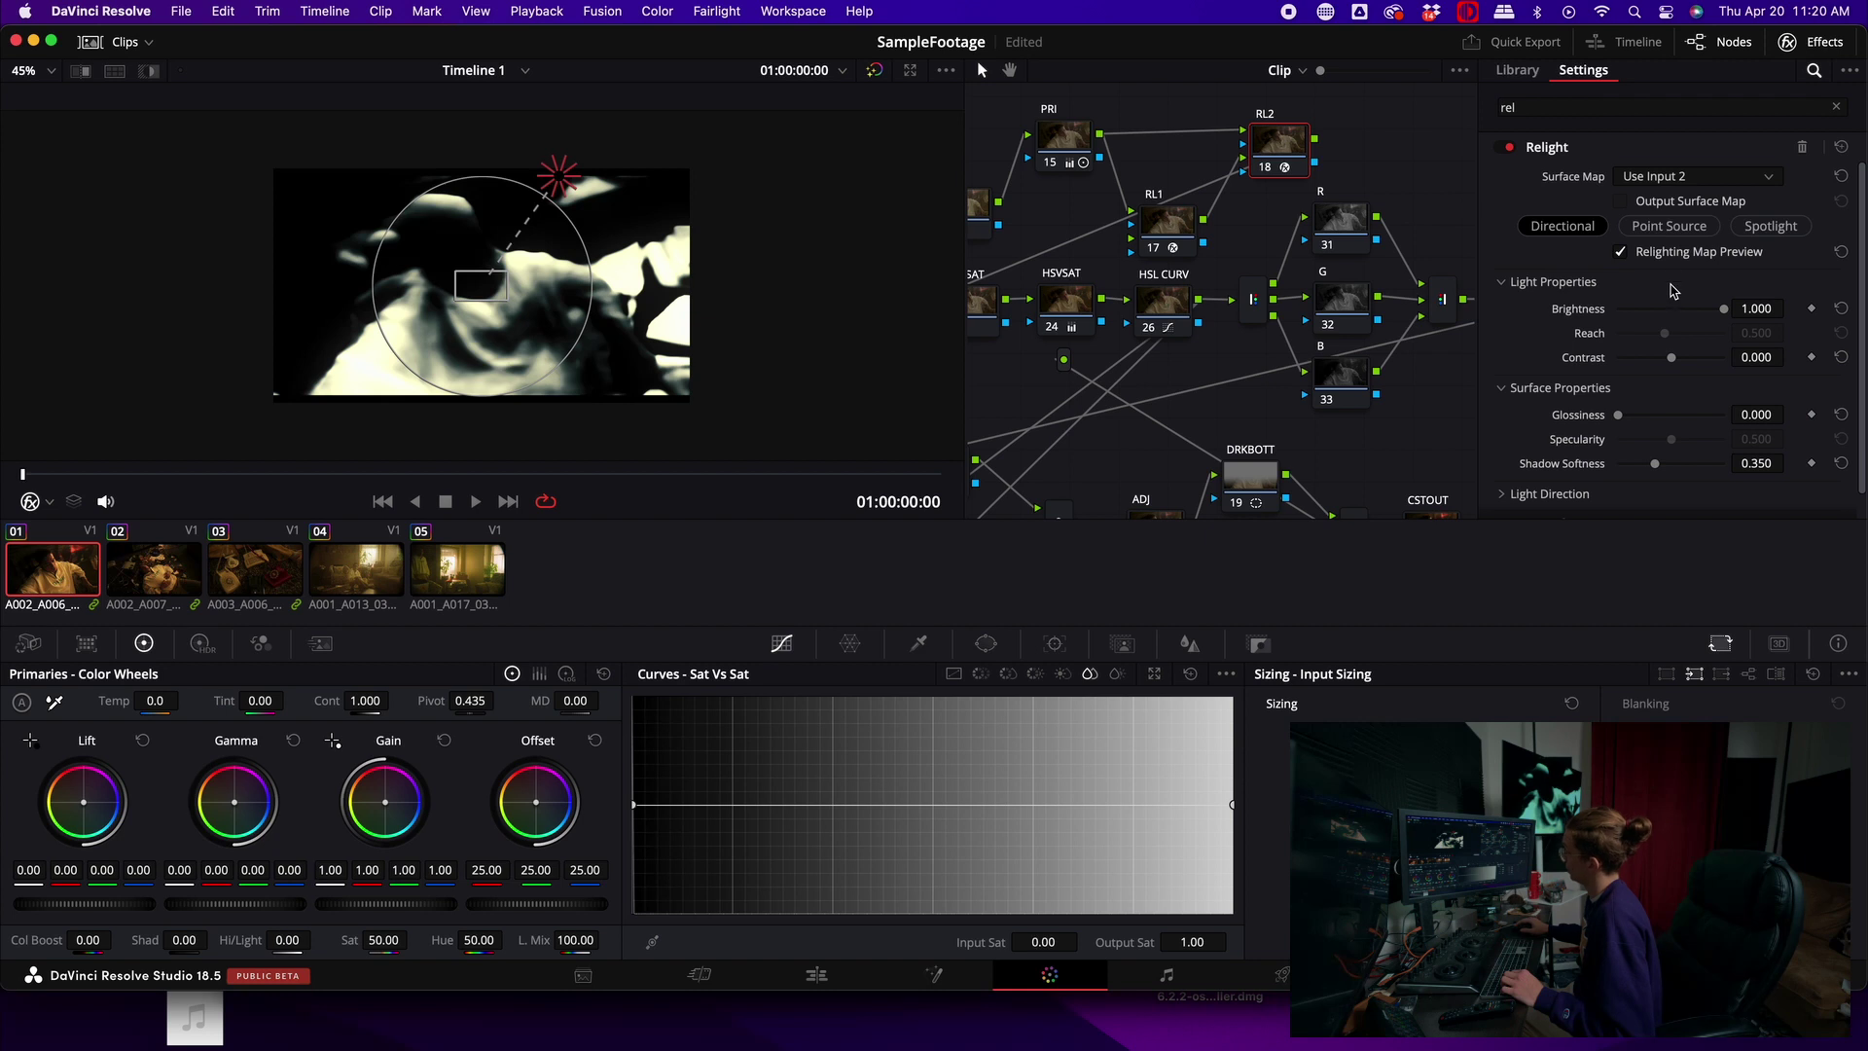
scroll(1653, 369, "down", 1)
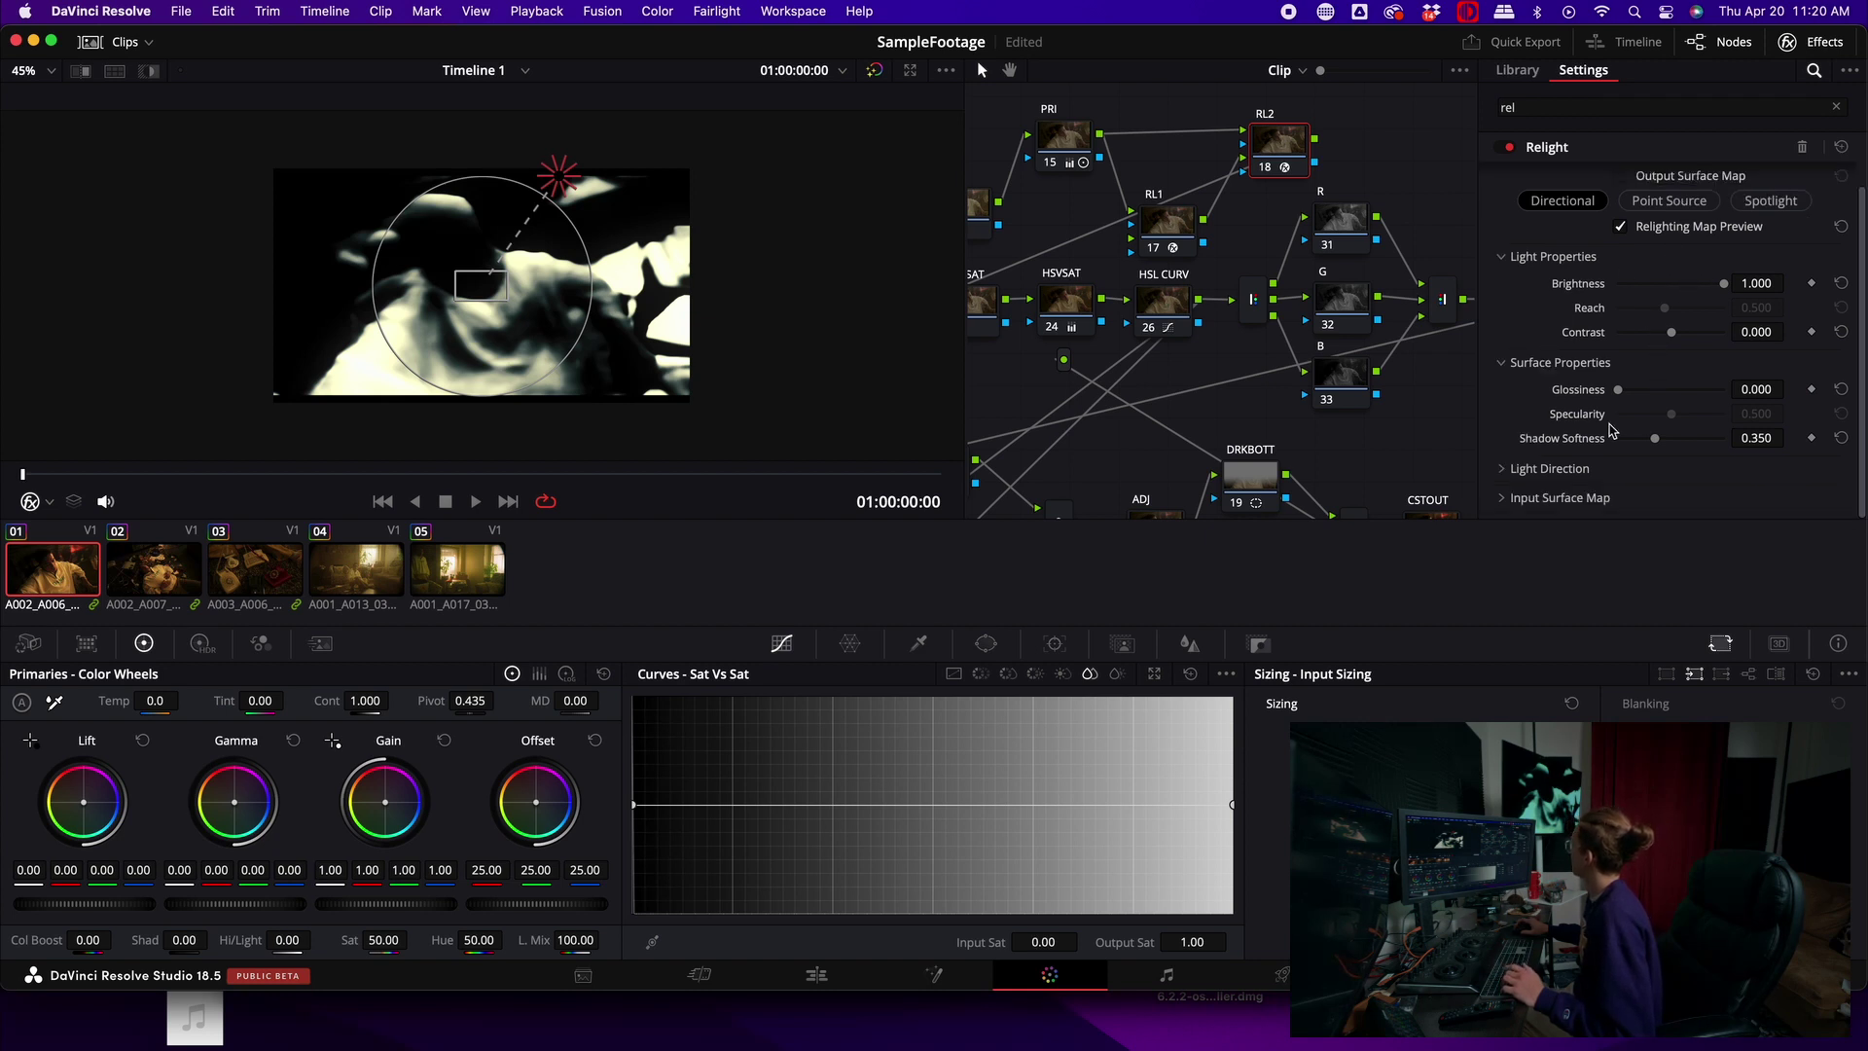
left_click(1642, 468)
scroll(1645, 466, "down", 1)
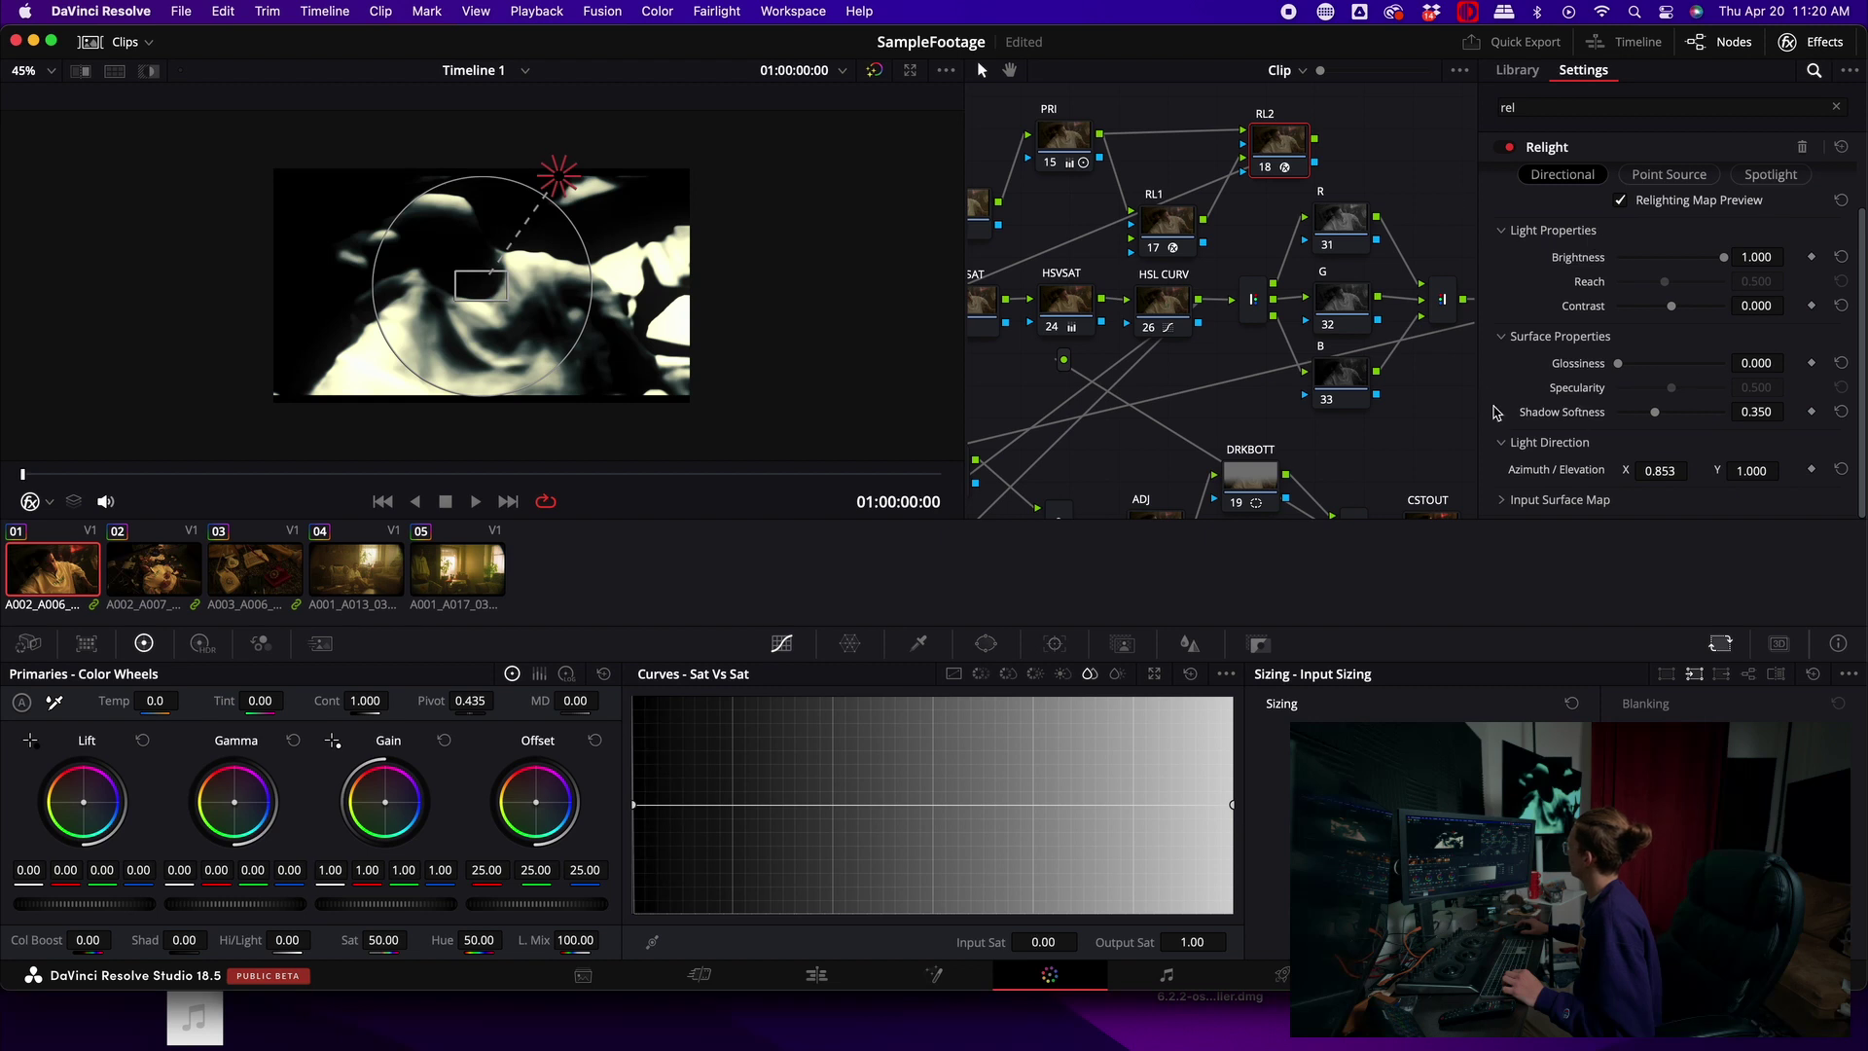
scroll(1620, 146, "up", 2)
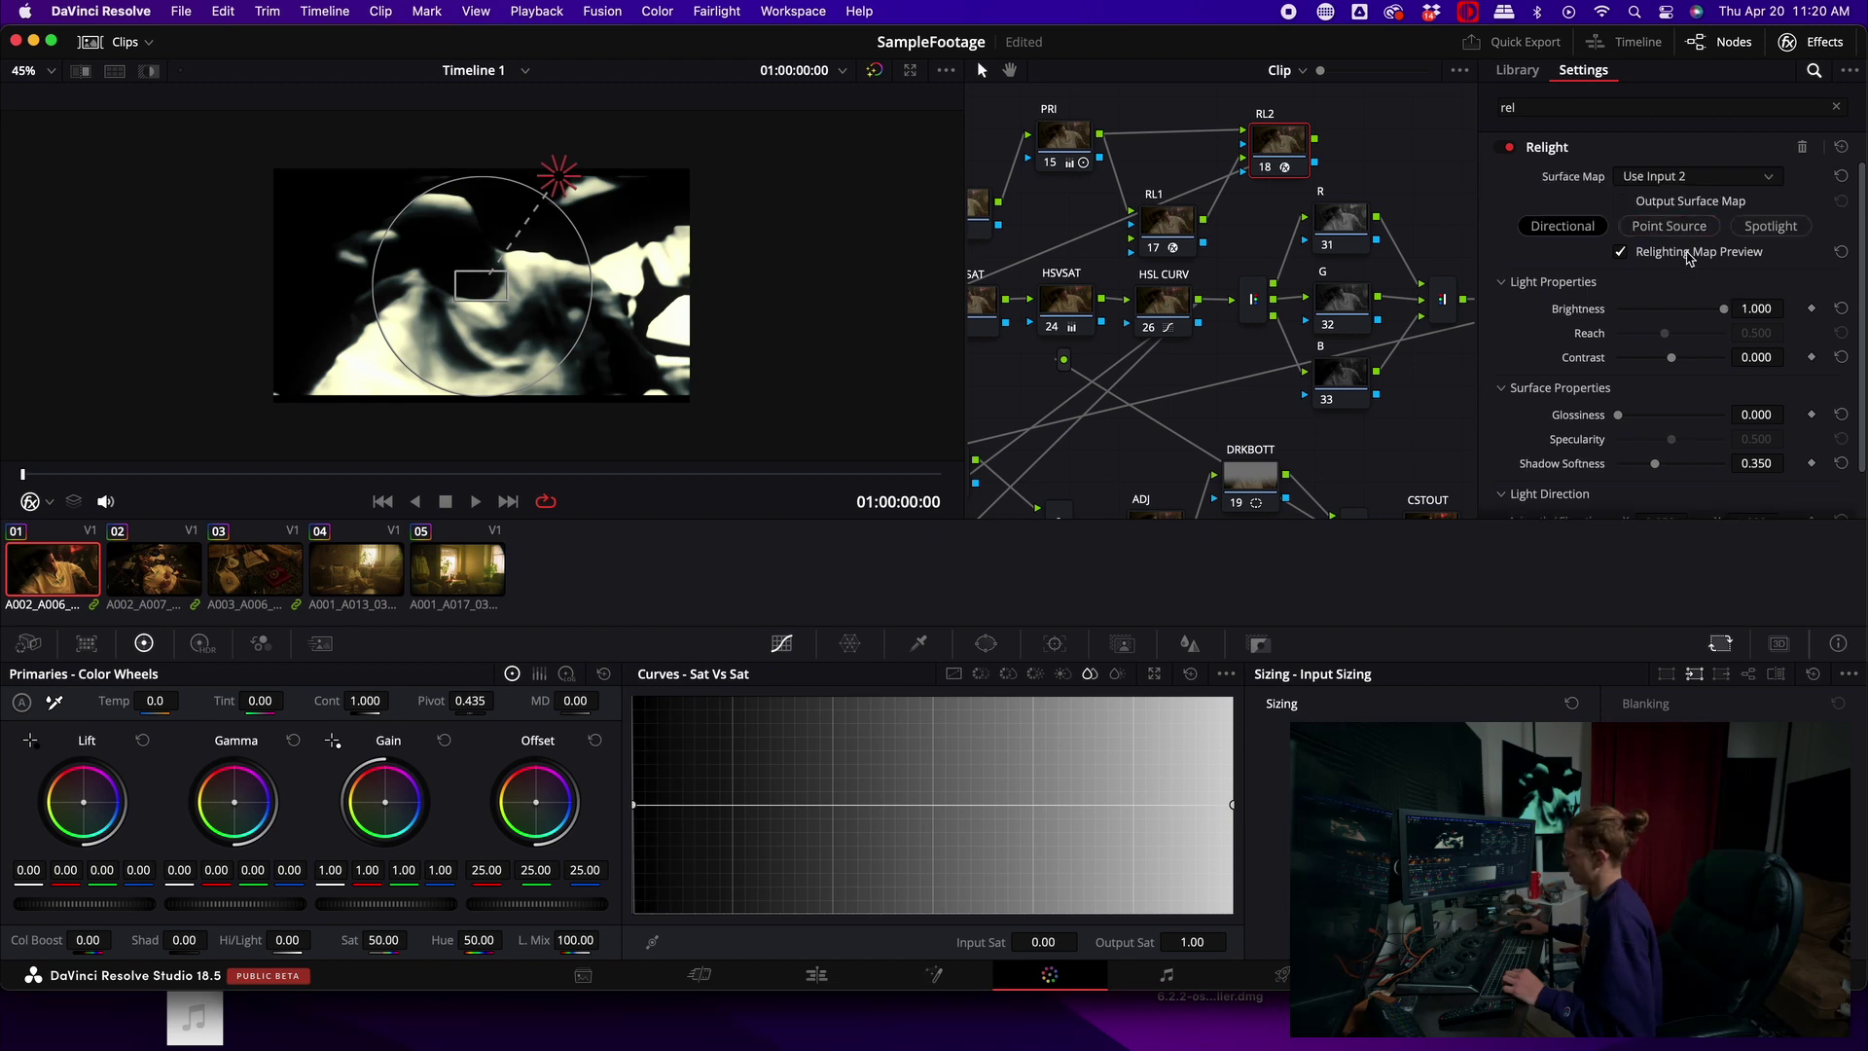
Step: Turn off the relighting map preview, compare RL2 on/off, and move the light upper left
left_click(1619, 251)
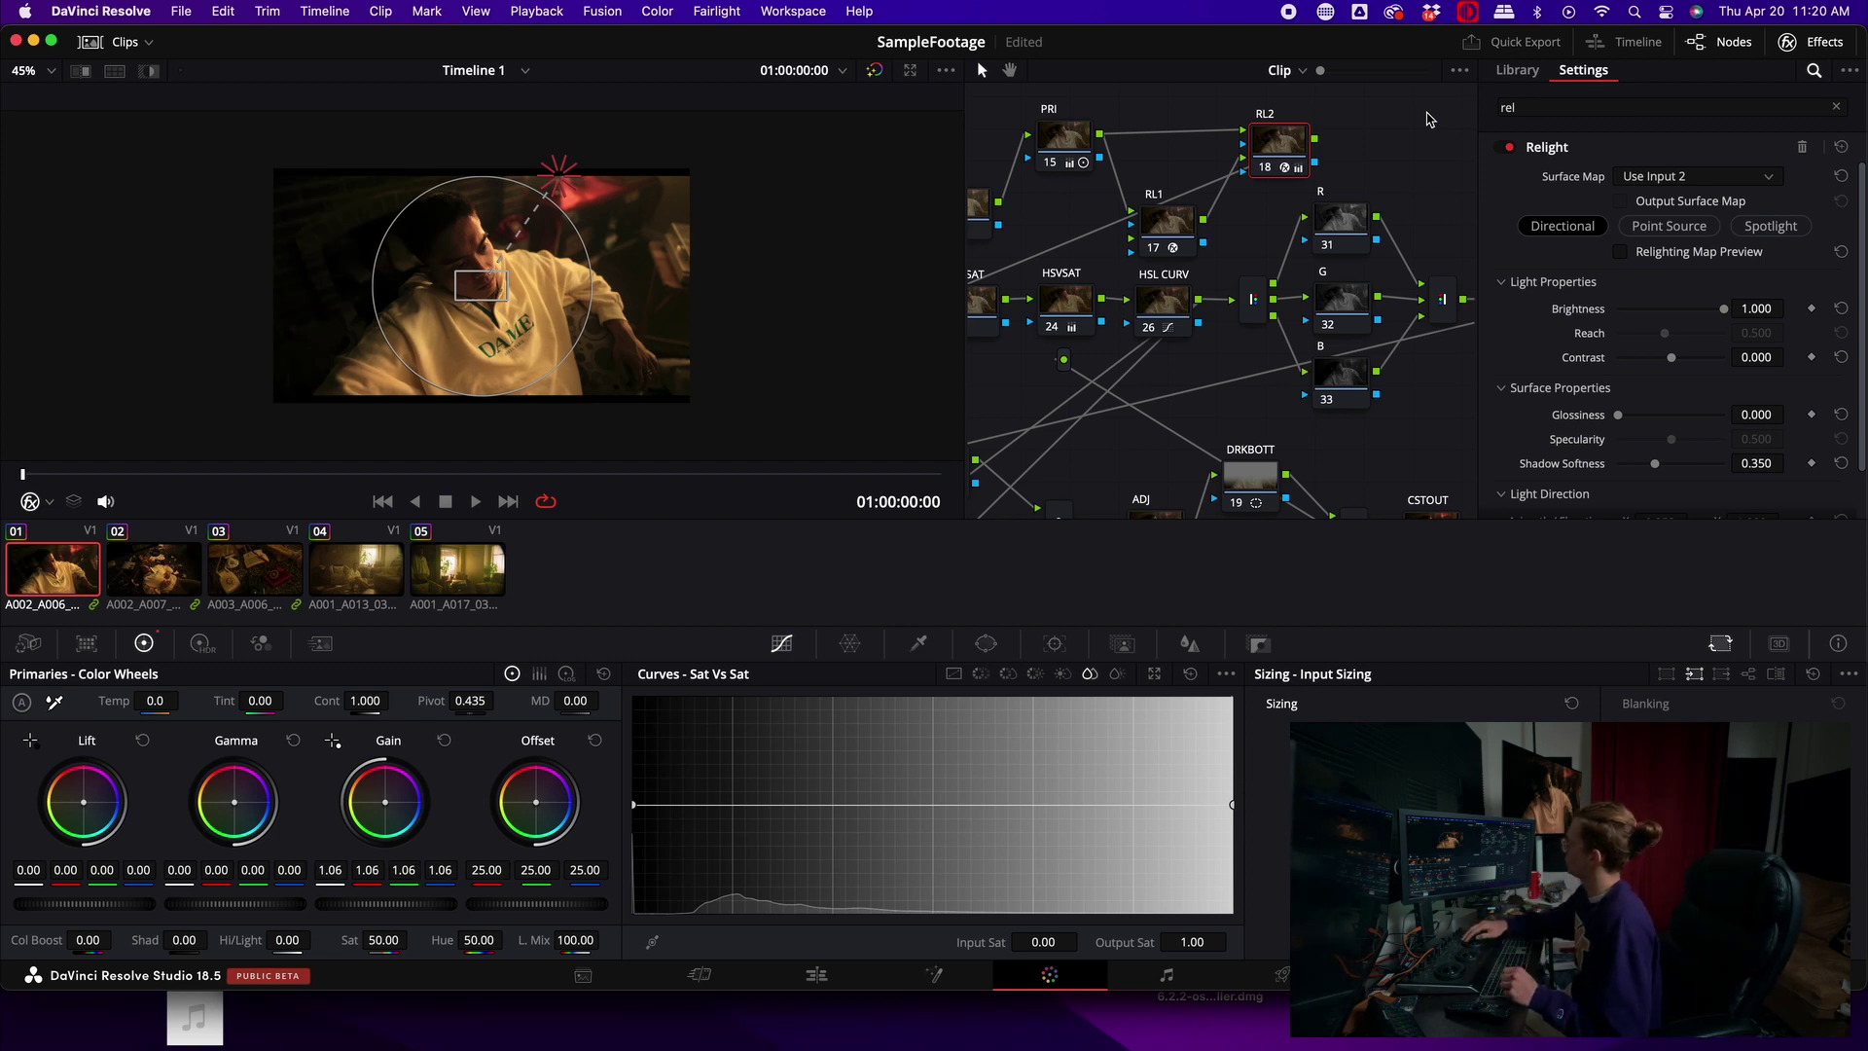
key("ctrl+d")
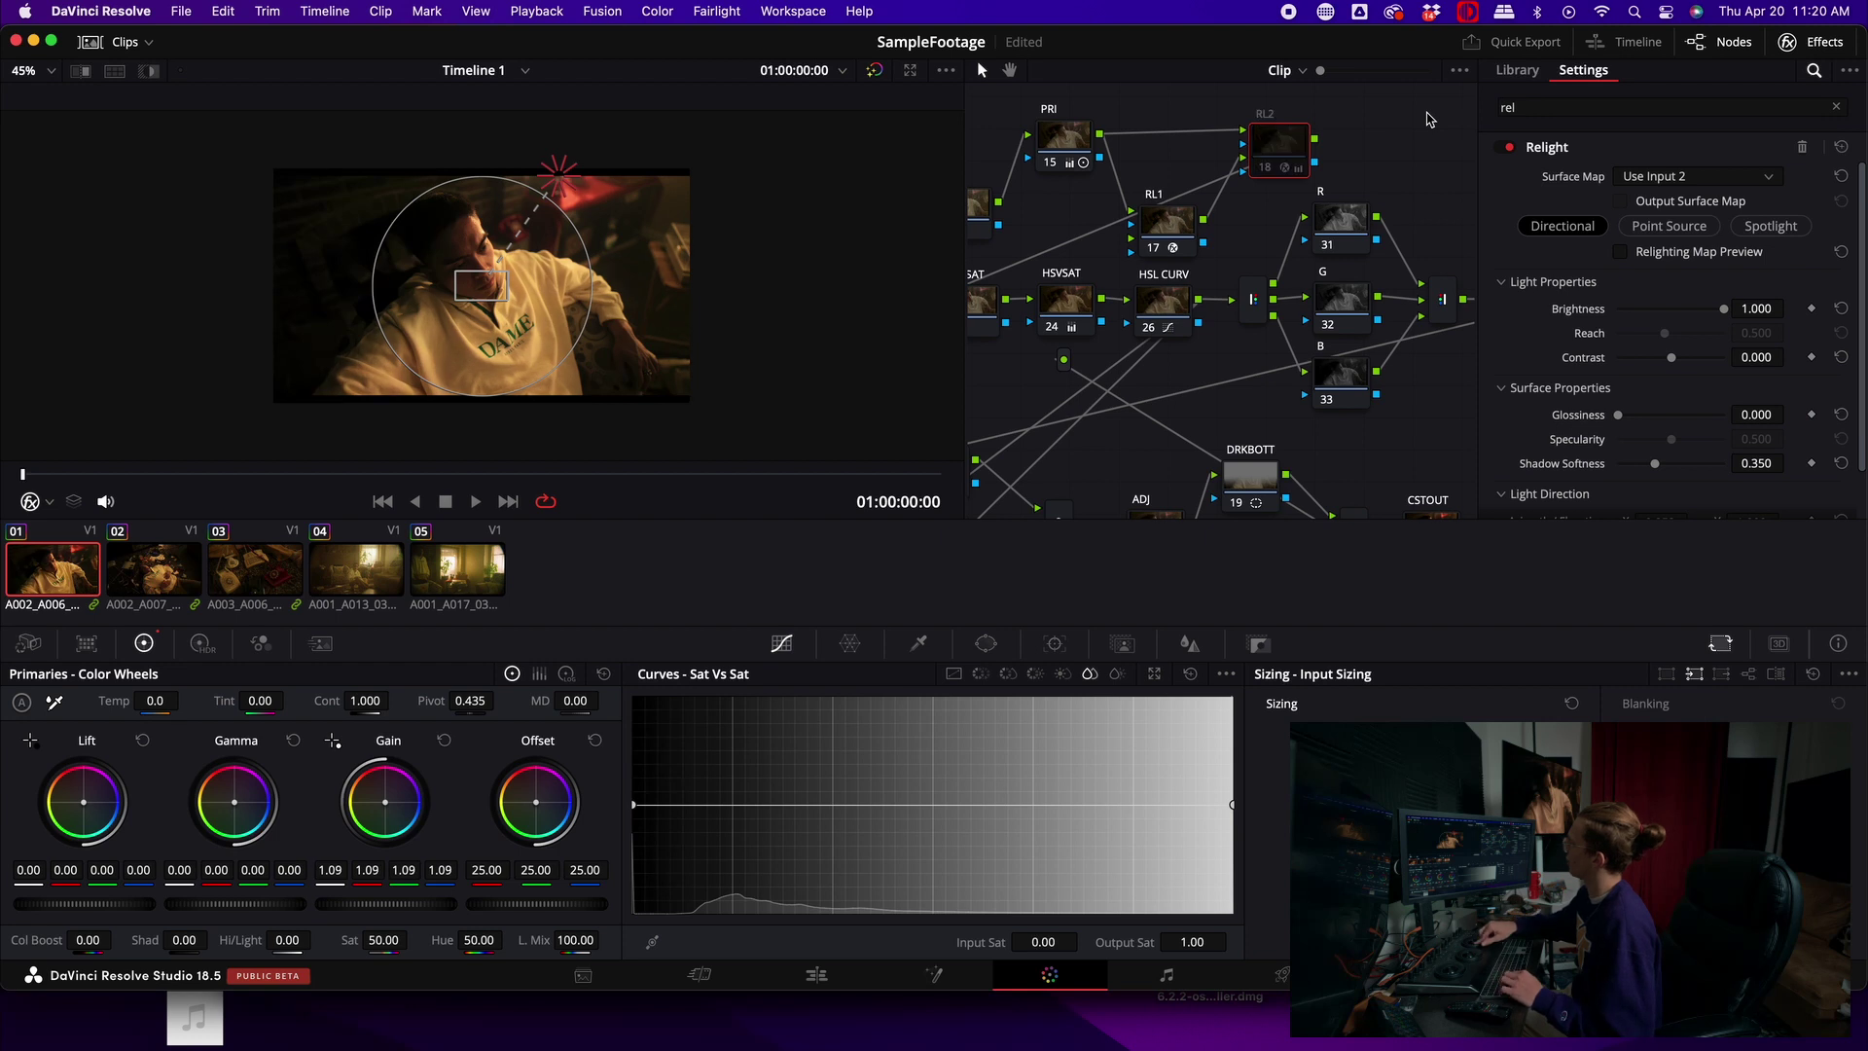
key("ctrl+d")
key("ctrl+d")
key("ctrl+d")
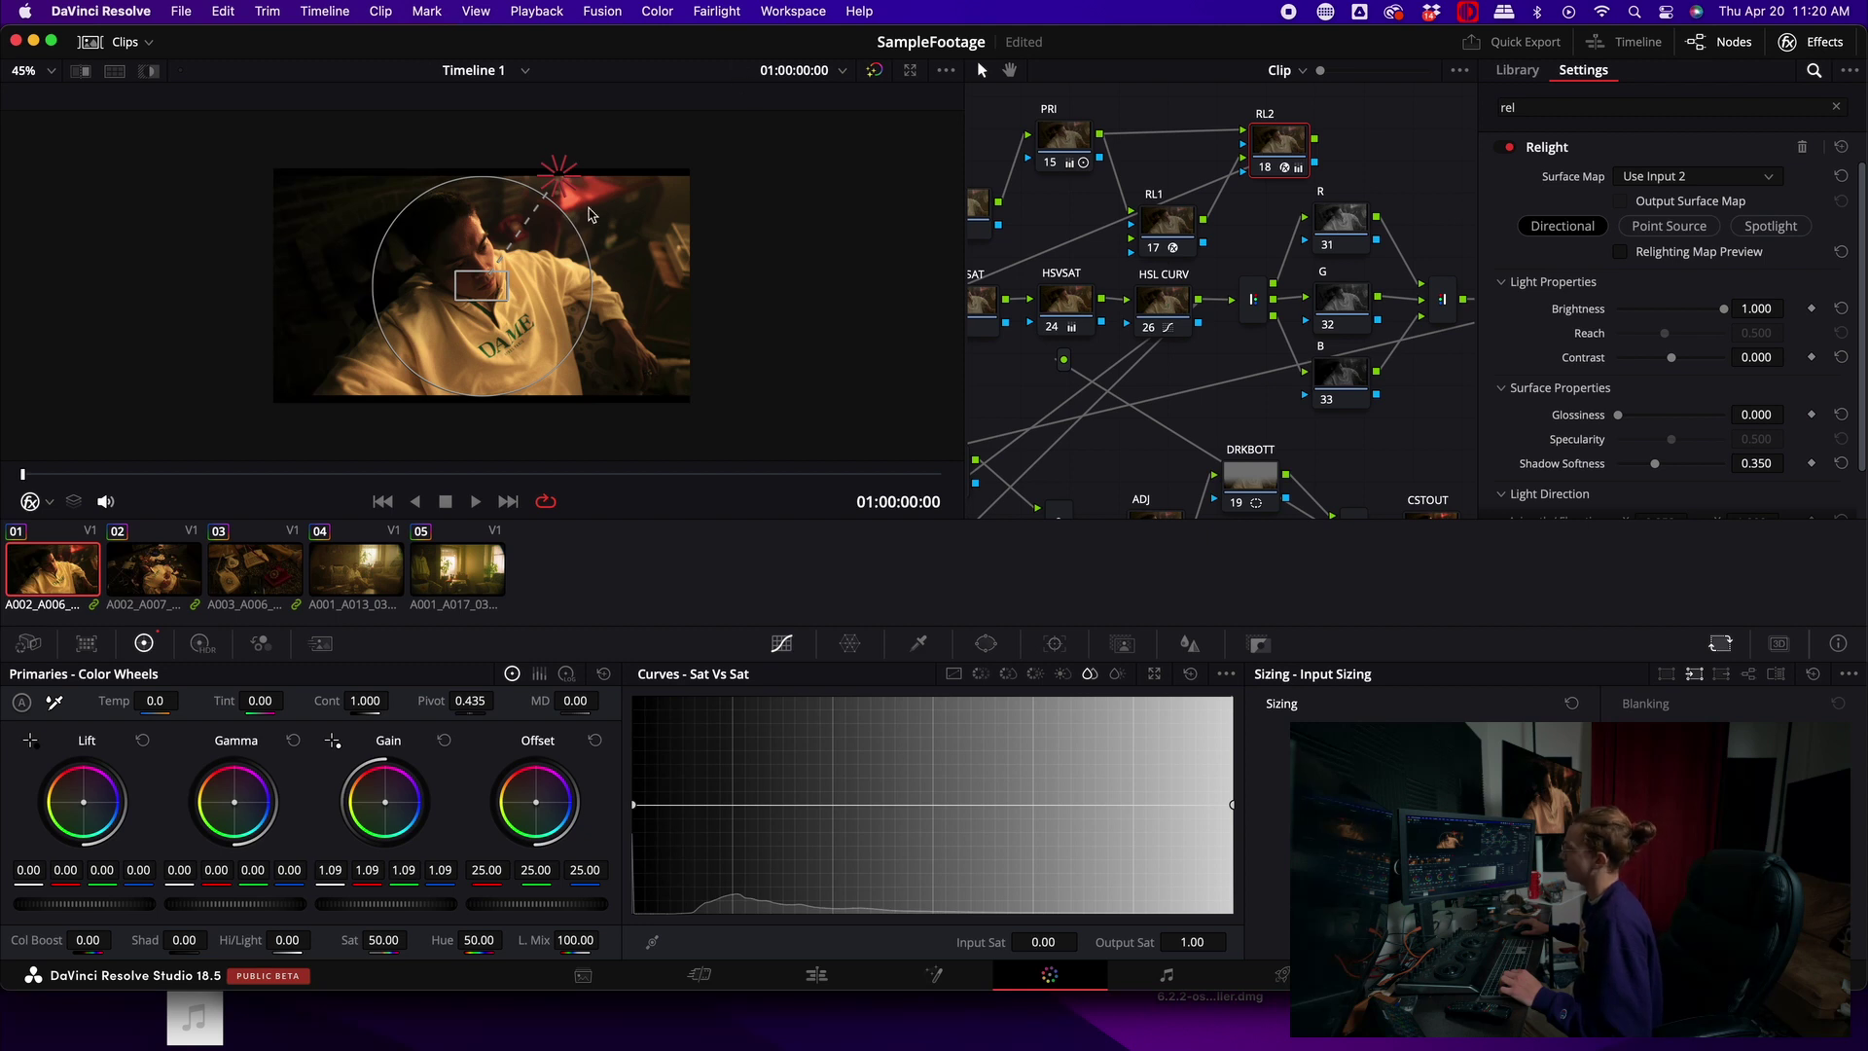
mouse_move(558, 175)
left_mouse_down()
mouse_move(371, 186)
mouse_move(472, 365)
mouse_move(515, 369)
mouse_move(592, 288)
mouse_move(607, 208)
mouse_move(349, 219)
left_mouse_up()
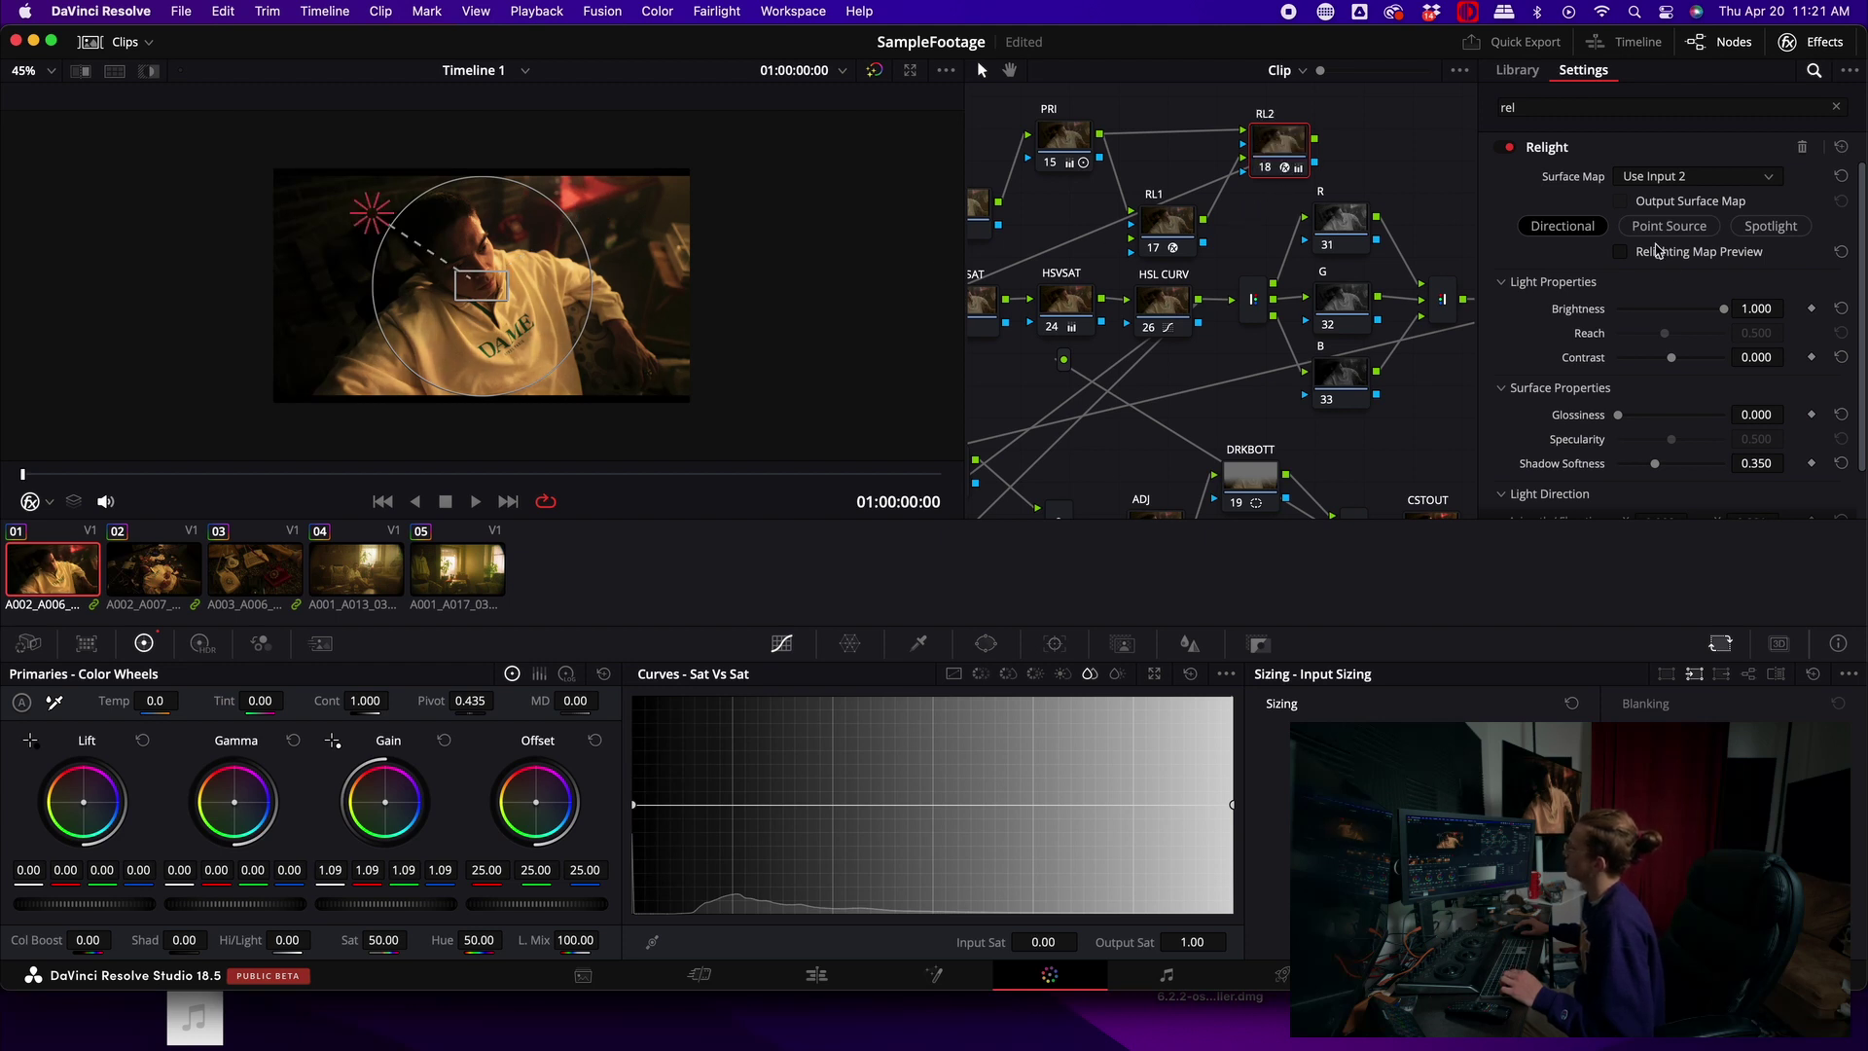
Step: Switch RL2 to a point light and place it onto the subject
left_click(1649, 230)
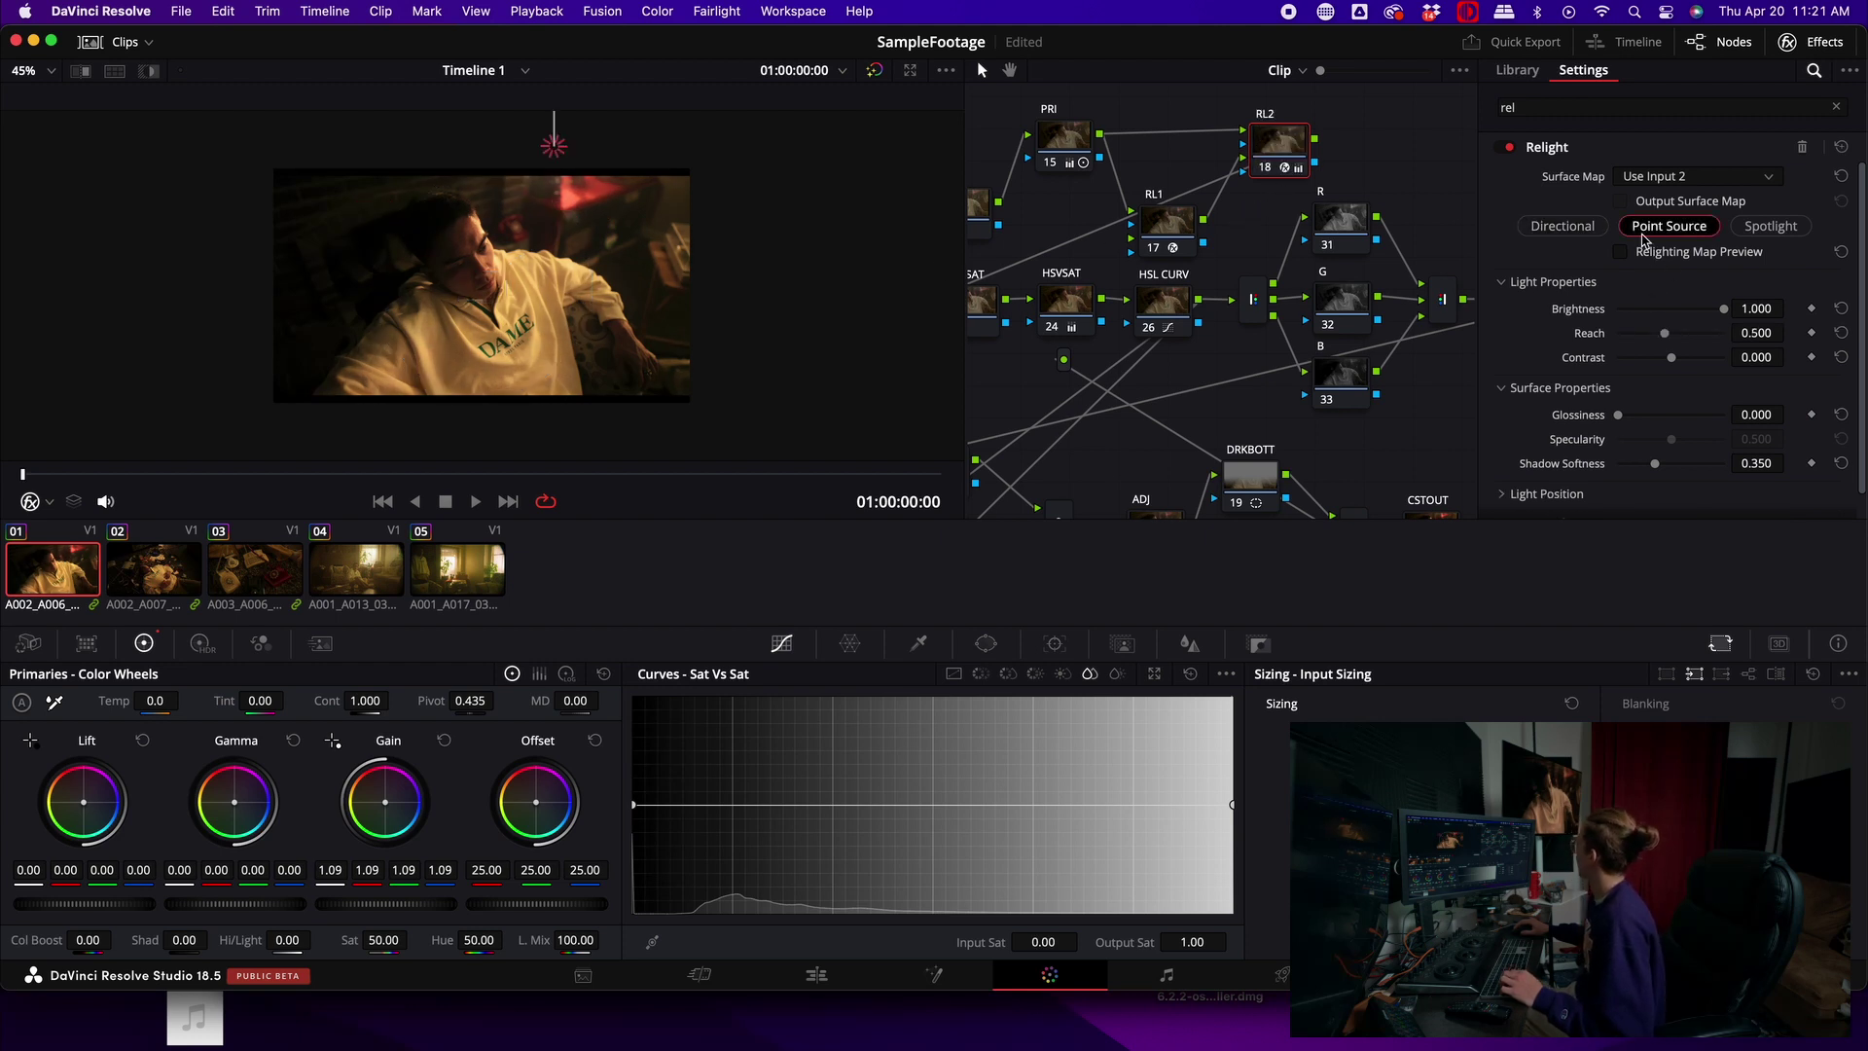
left_click_drag(551, 149, 570, 263)
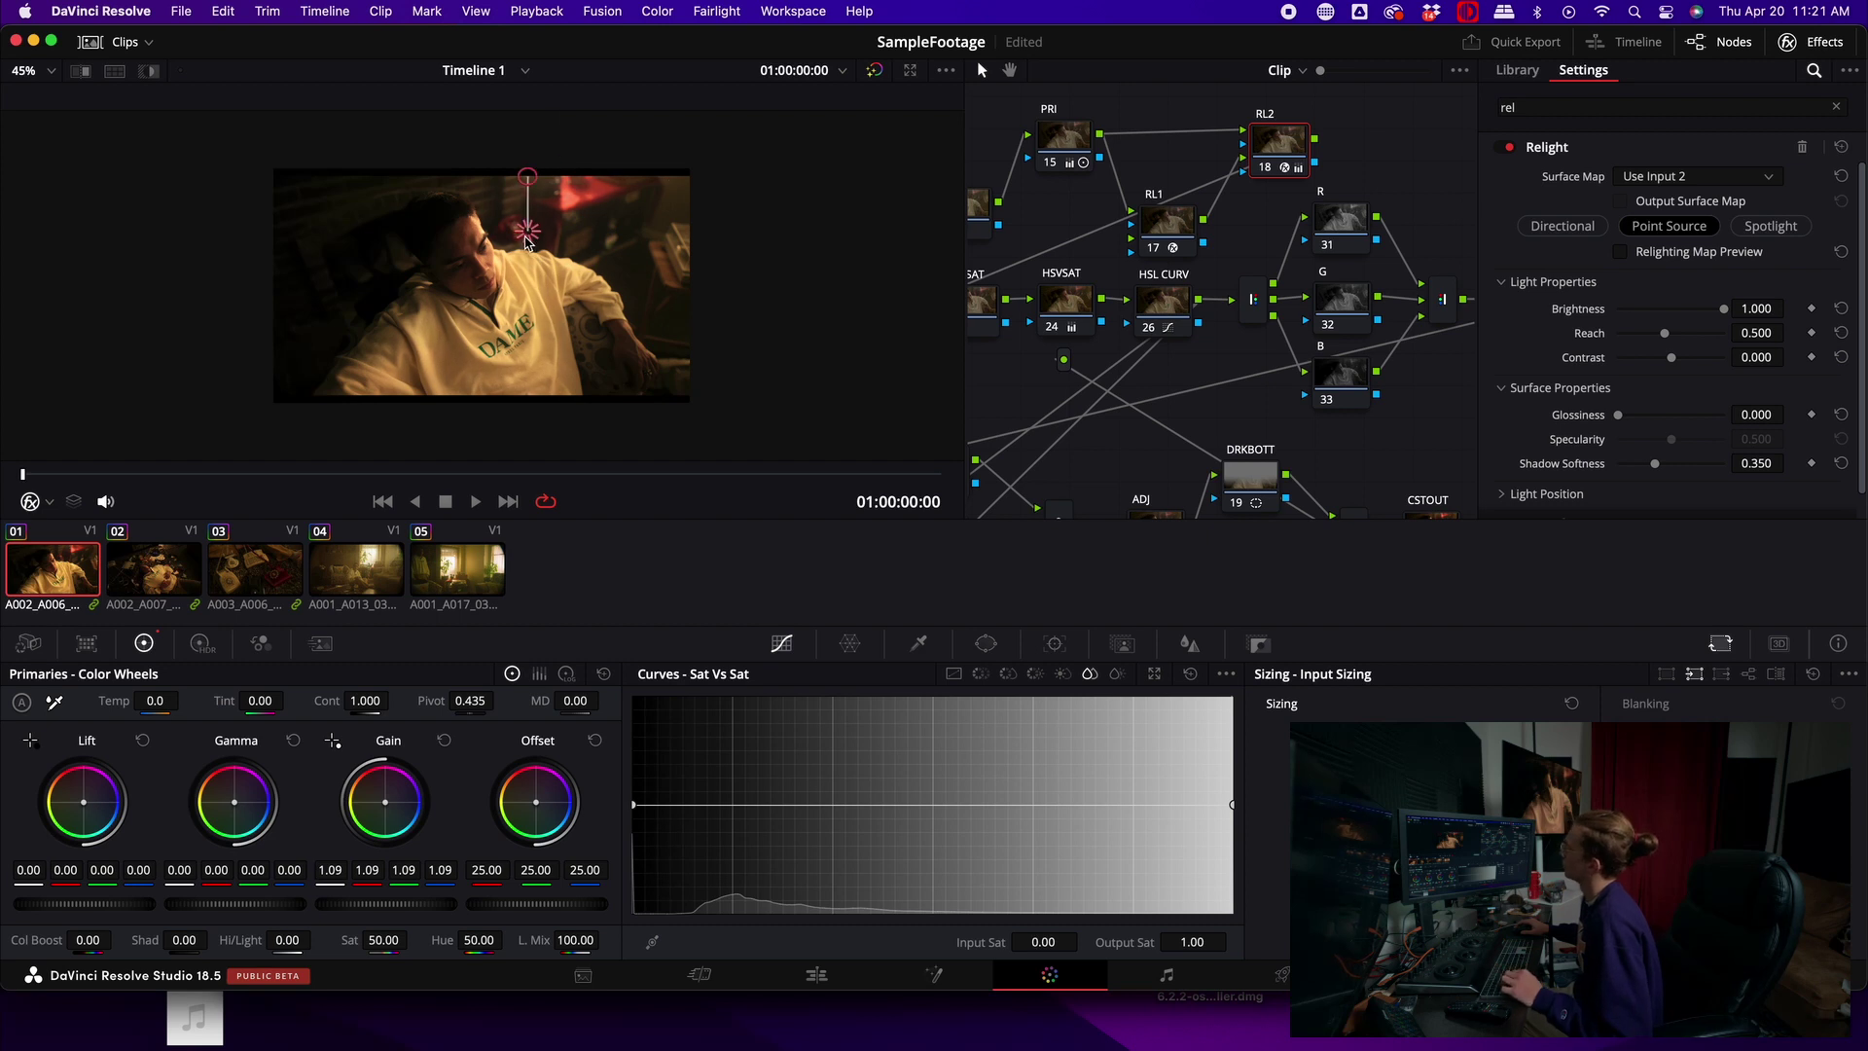
left_click_drag(570, 262, 541, 252)
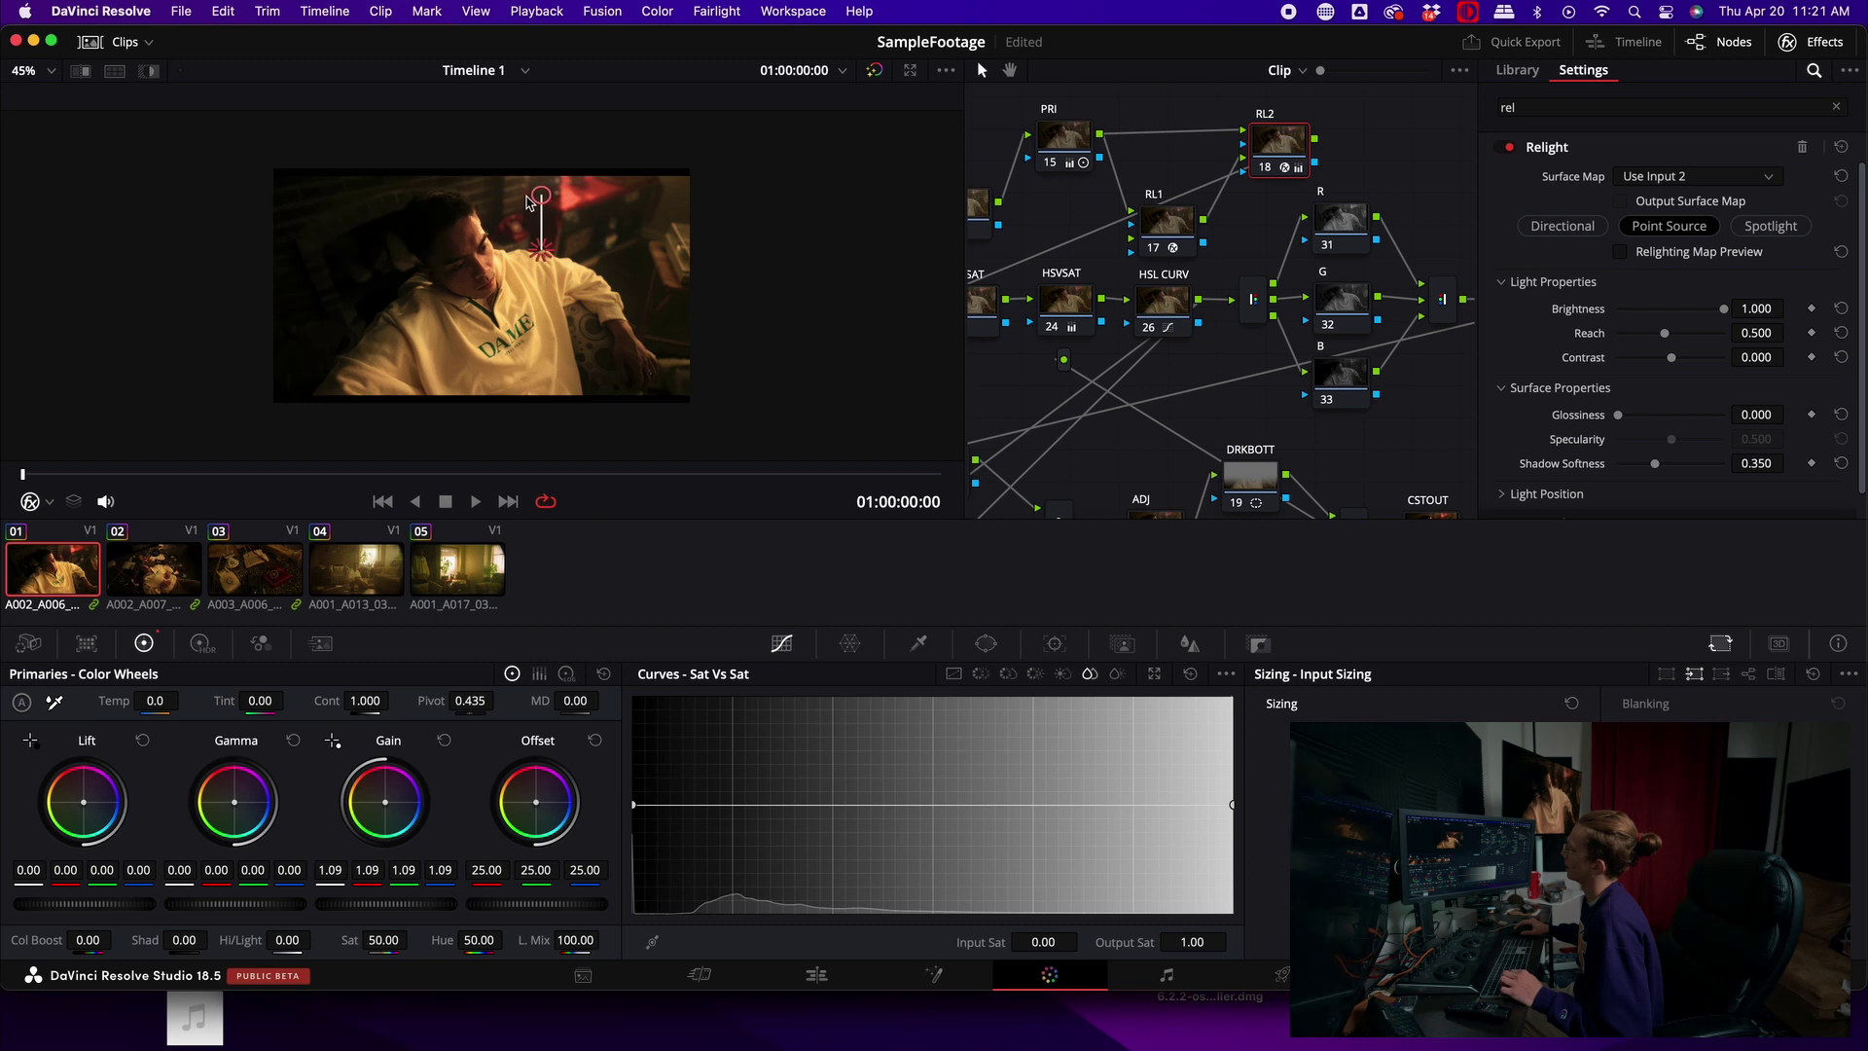
Step: Aim a spotlight from above the frame onto the subject's face, with the map preview off
left_click(1770, 226)
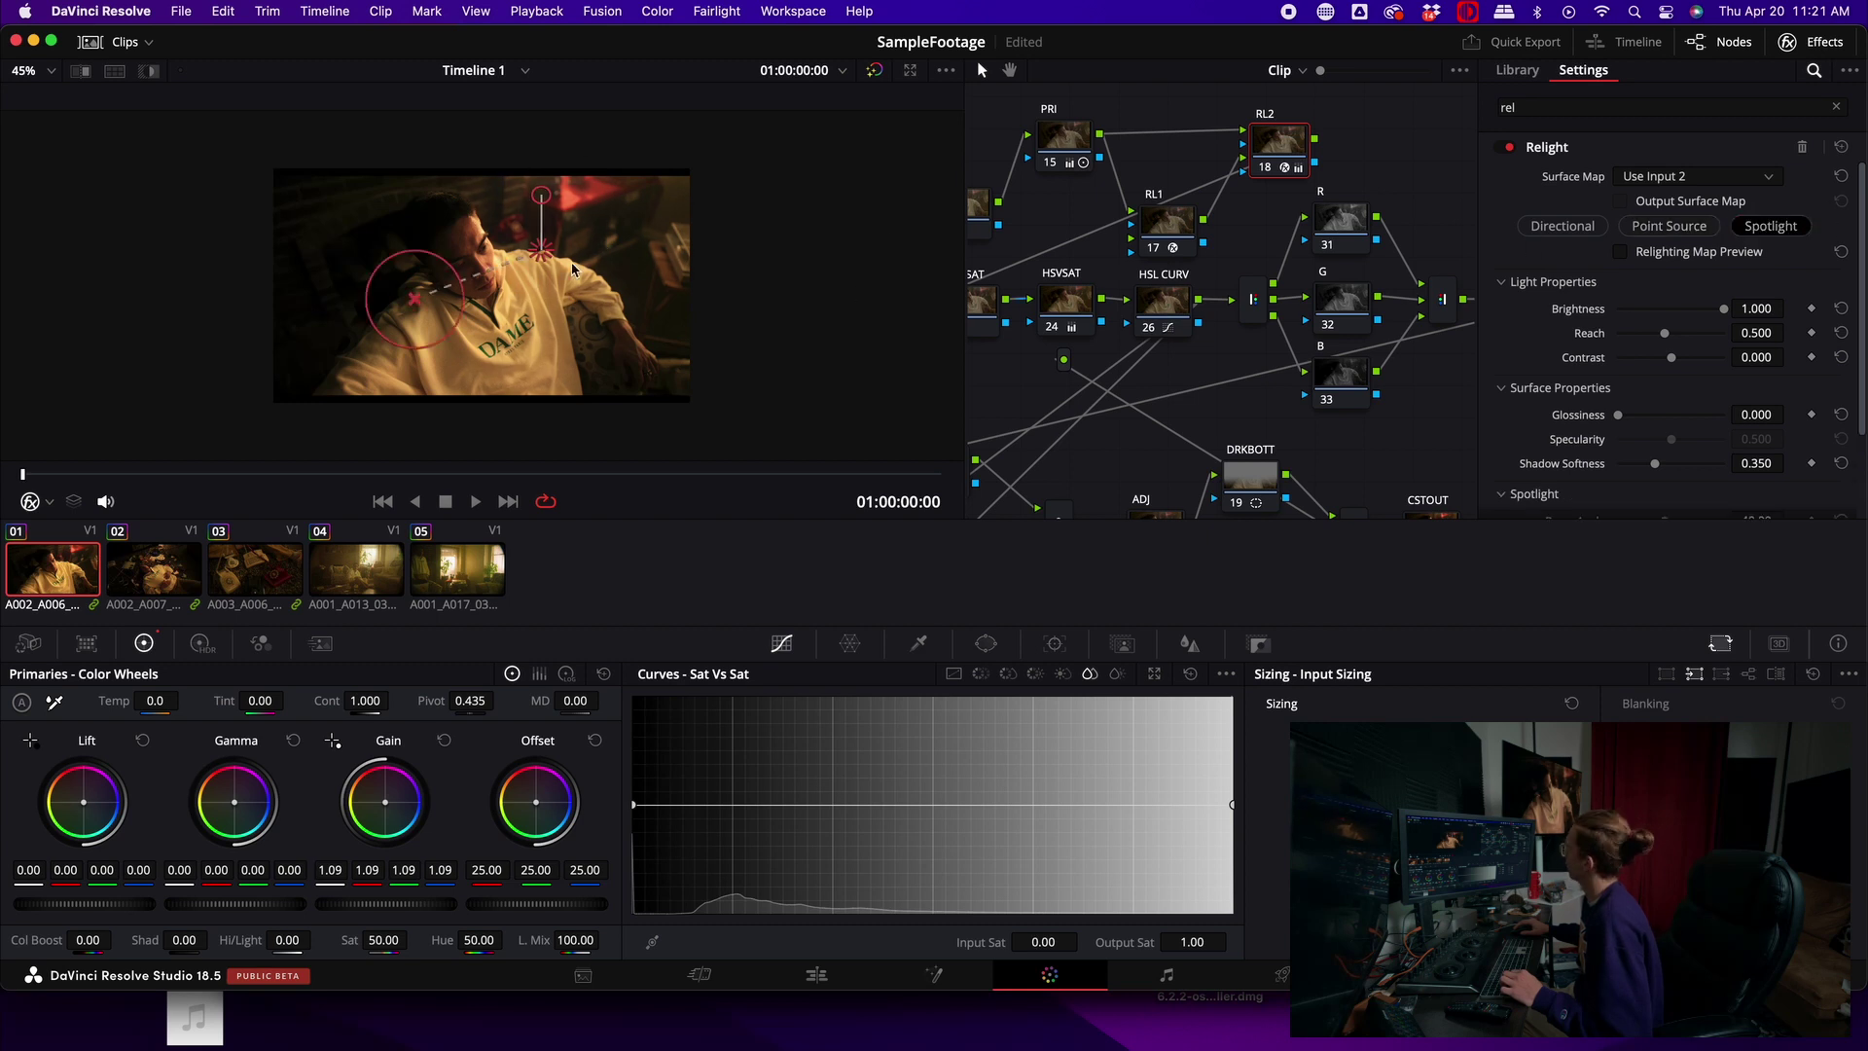
left_click_drag(556, 261, 544, 144)
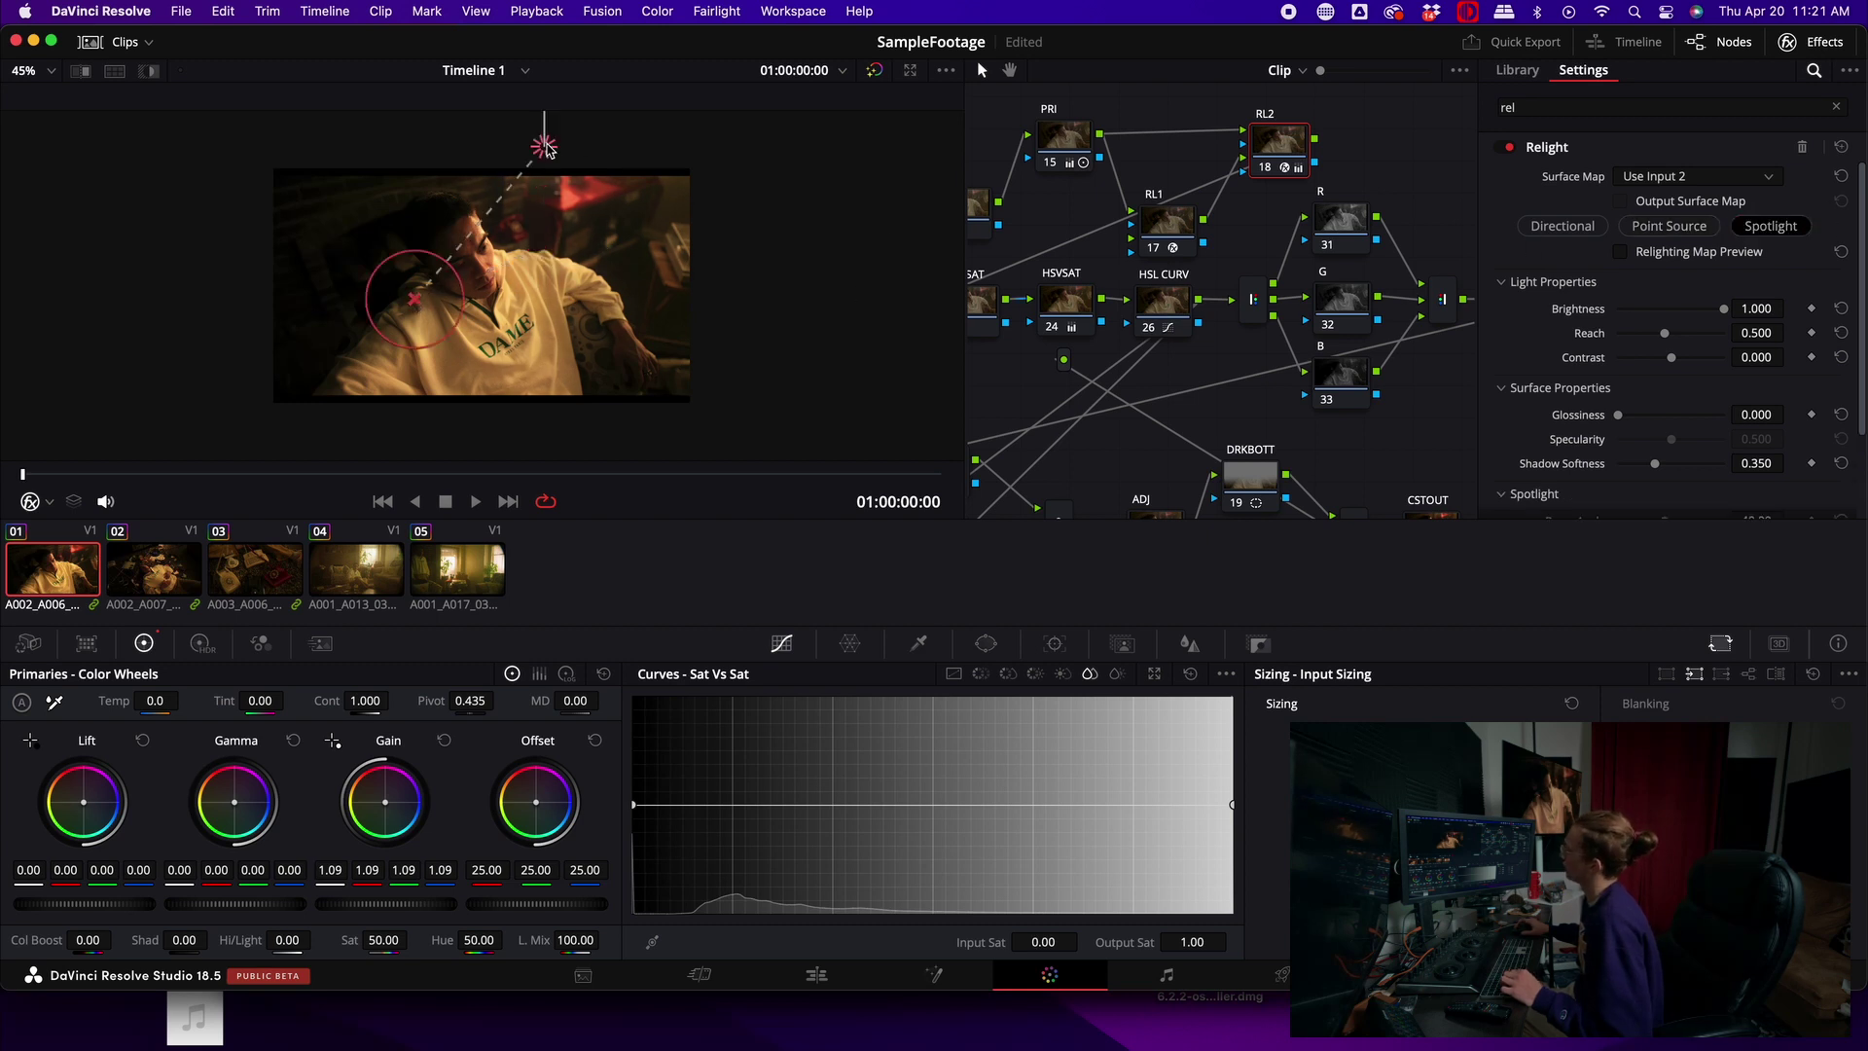
left_click_drag(449, 296, 487, 289)
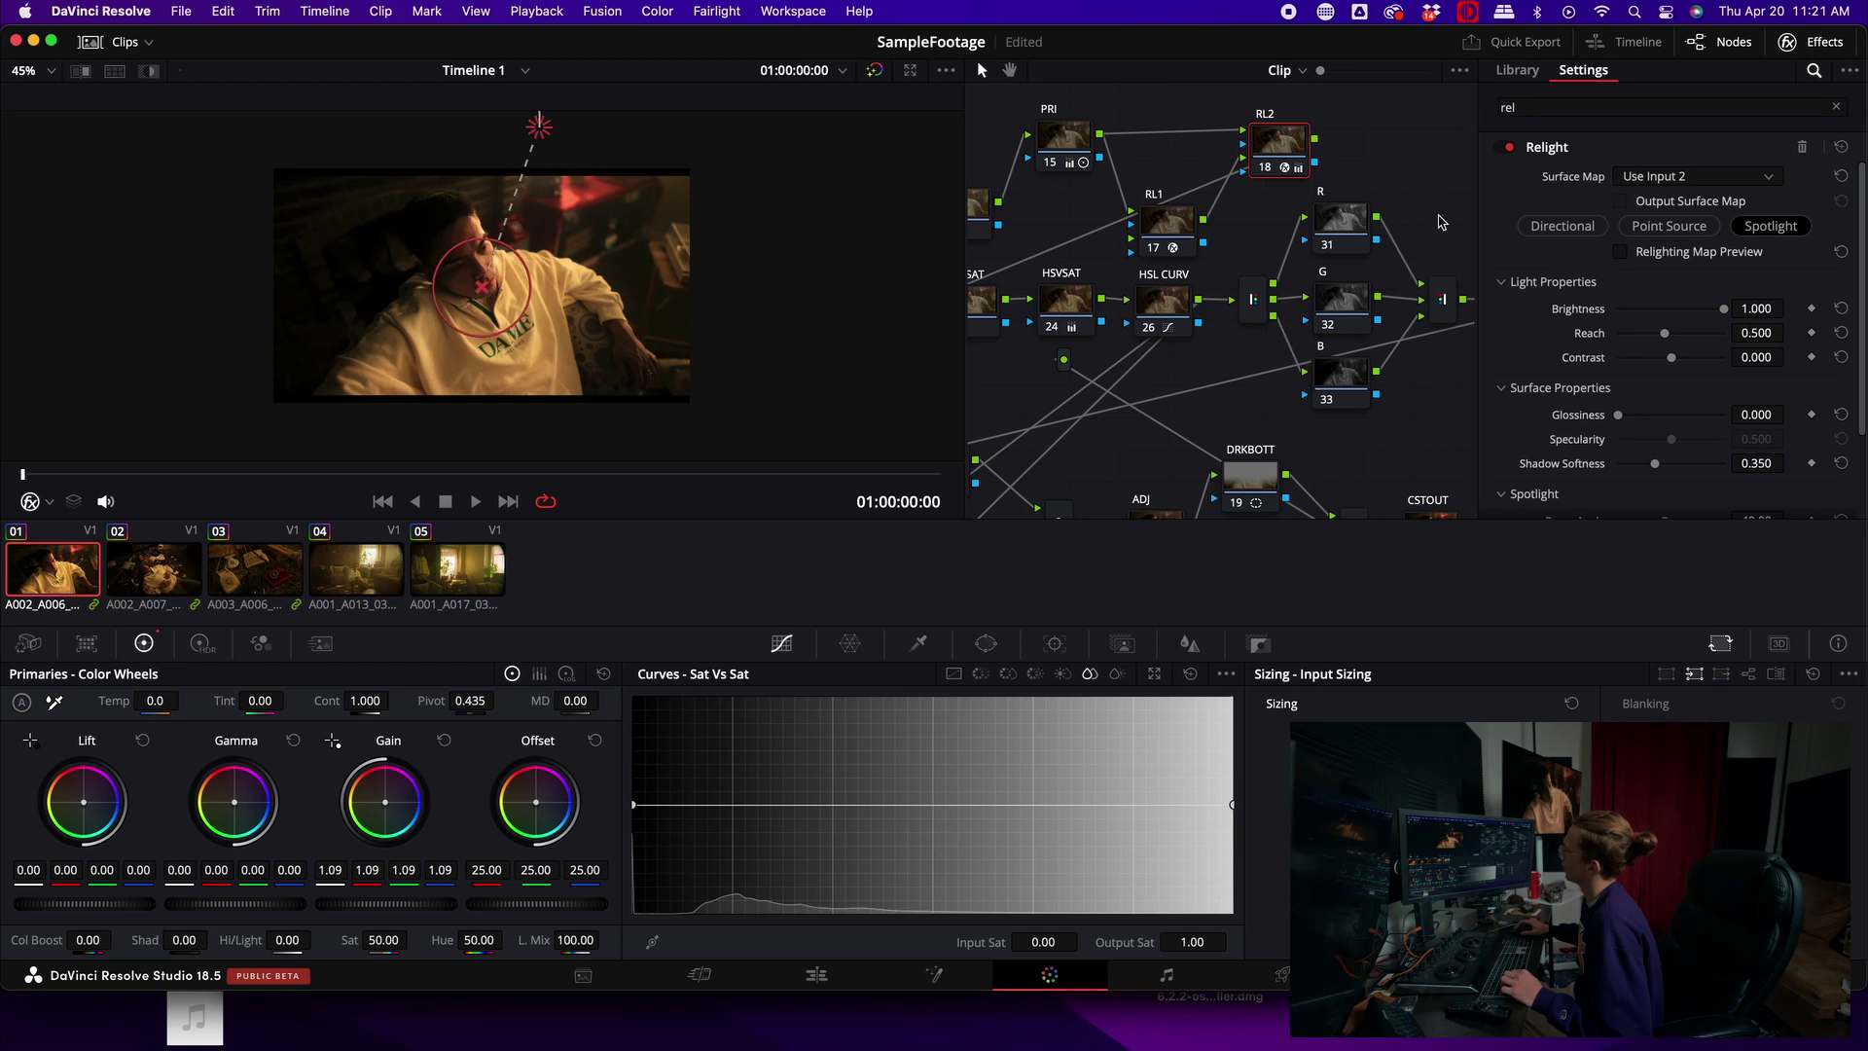
left_click(1681, 254)
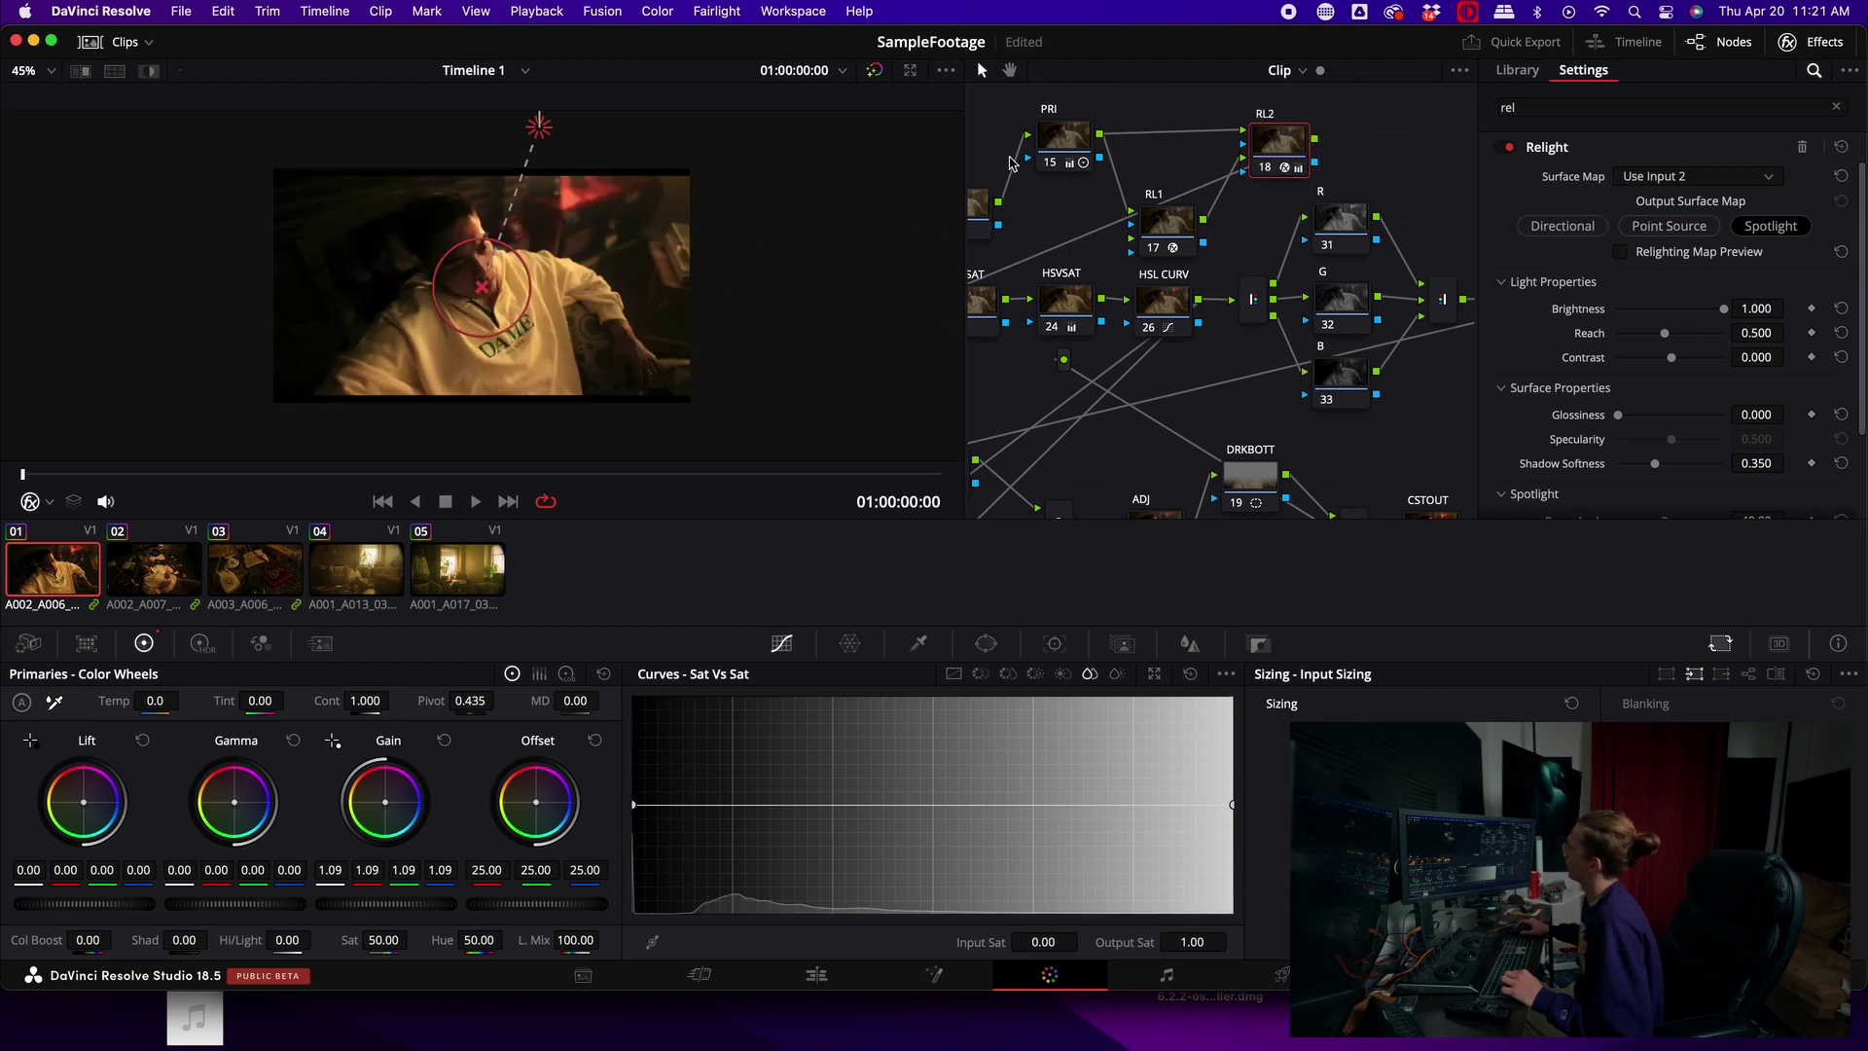